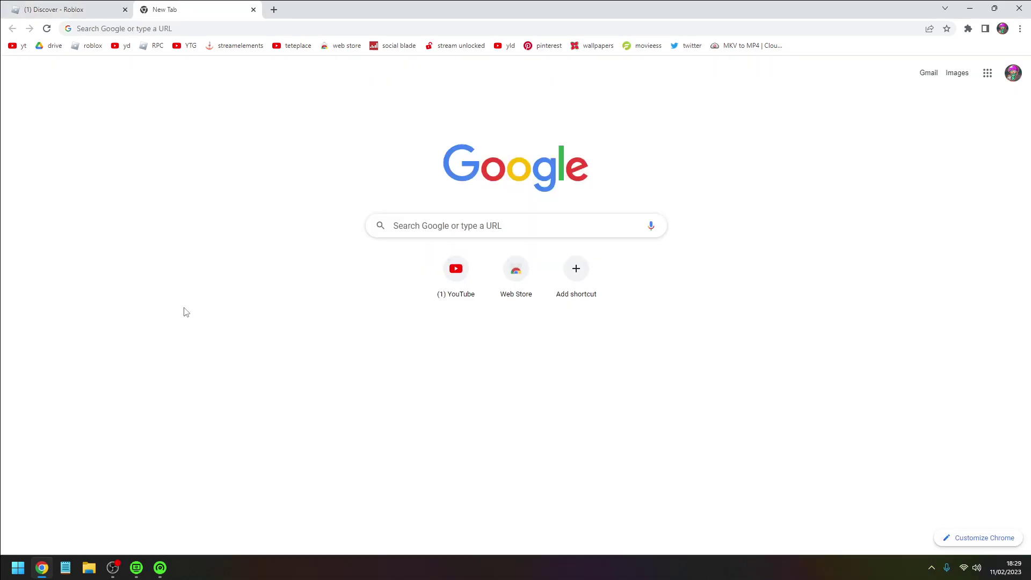
Search the web for "roshade"
left_click(255, 28)
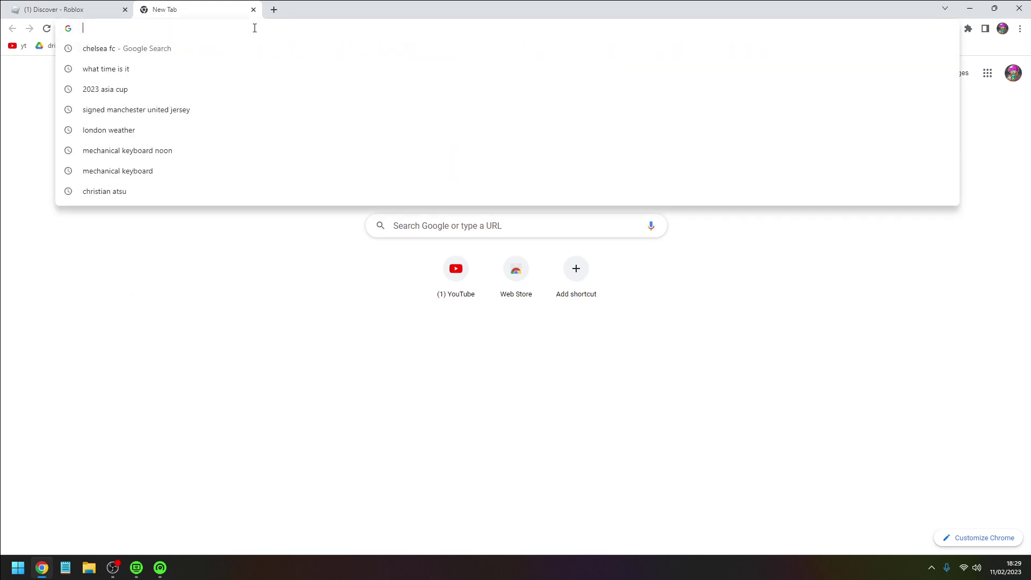
left_click(168, 136)
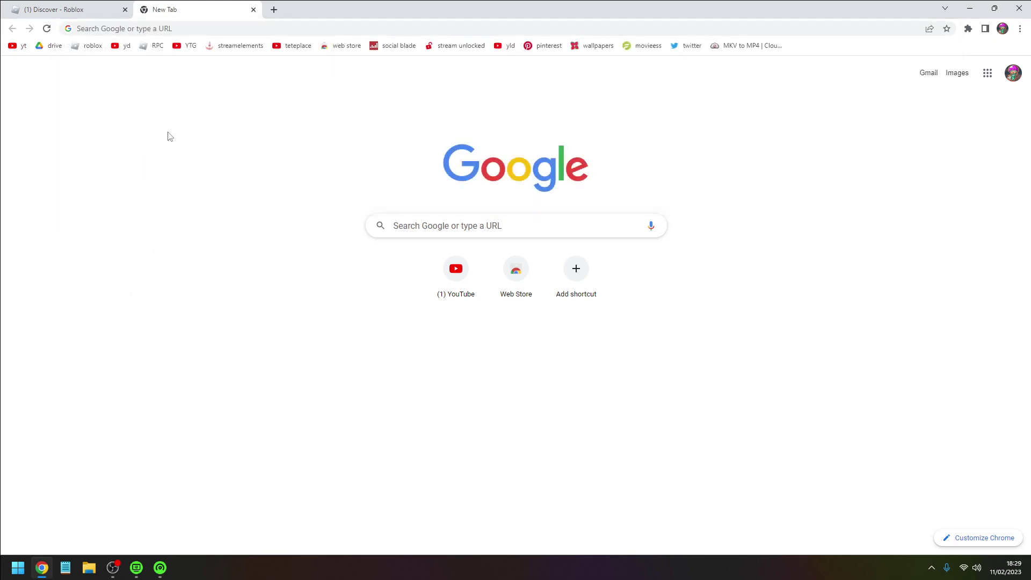
left_click(182, 28)
type("ro")
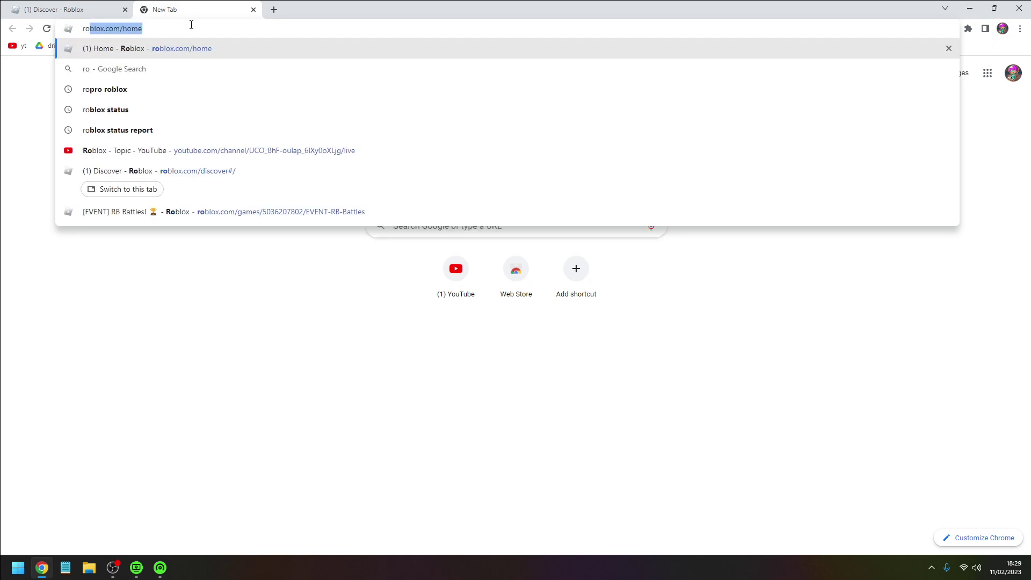
type("shade")
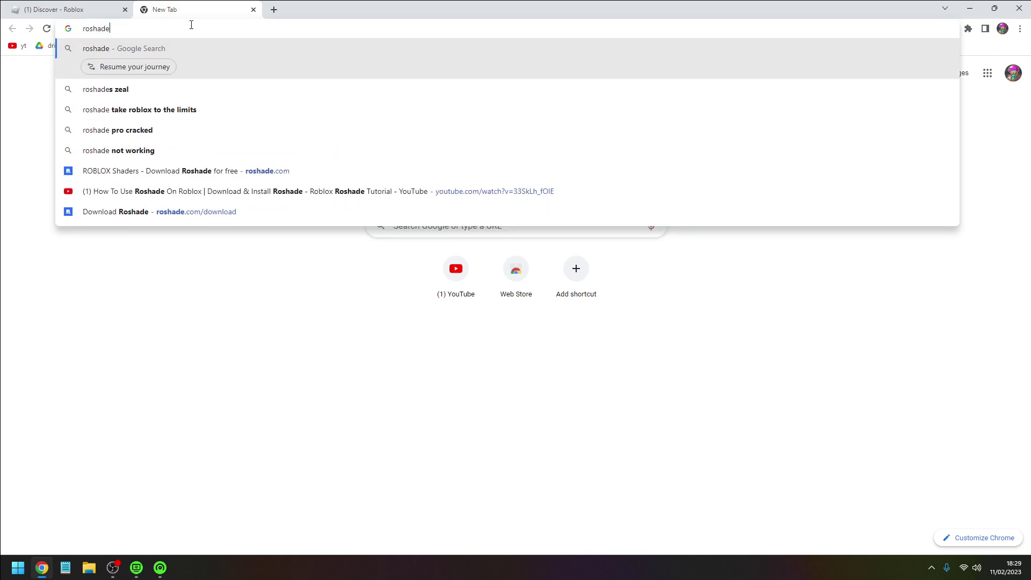
key("Return")
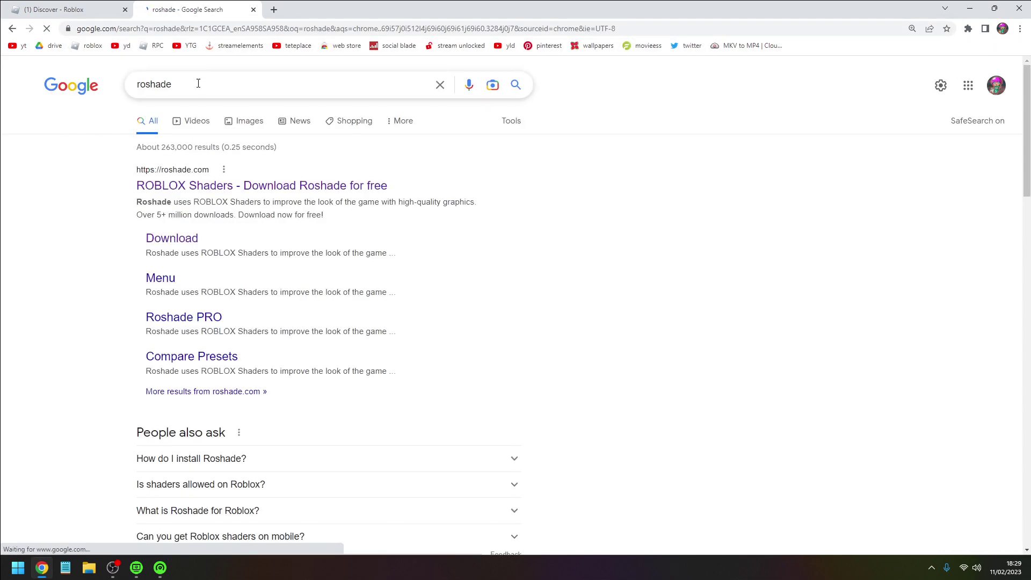
Open the official roshade.com site from the search results and go to its download page
mouse_move(197, 84)
left_mouse_down()
mouse_move(84, 94)
mouse_move(187, 87)
left_mouse_up()
left_click(688, 291)
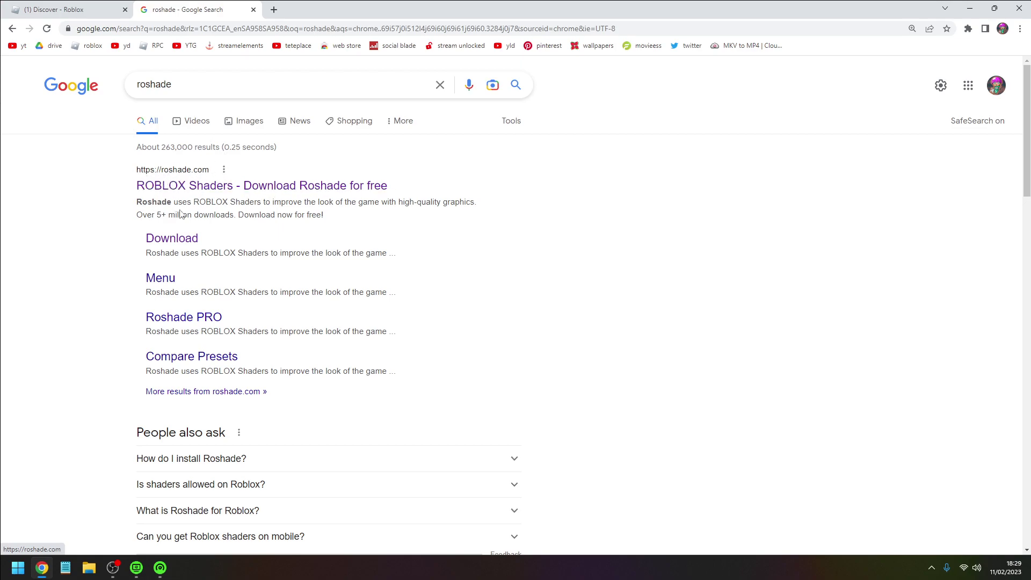
scroll(256, 419, "down", 10)
scroll(257, 419, "up", 10)
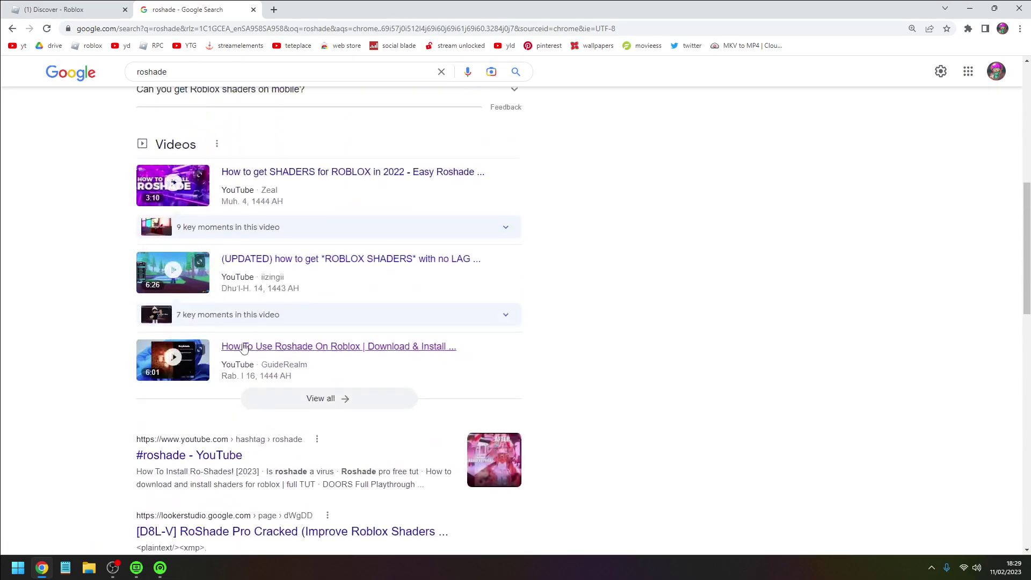
left_click(208, 172)
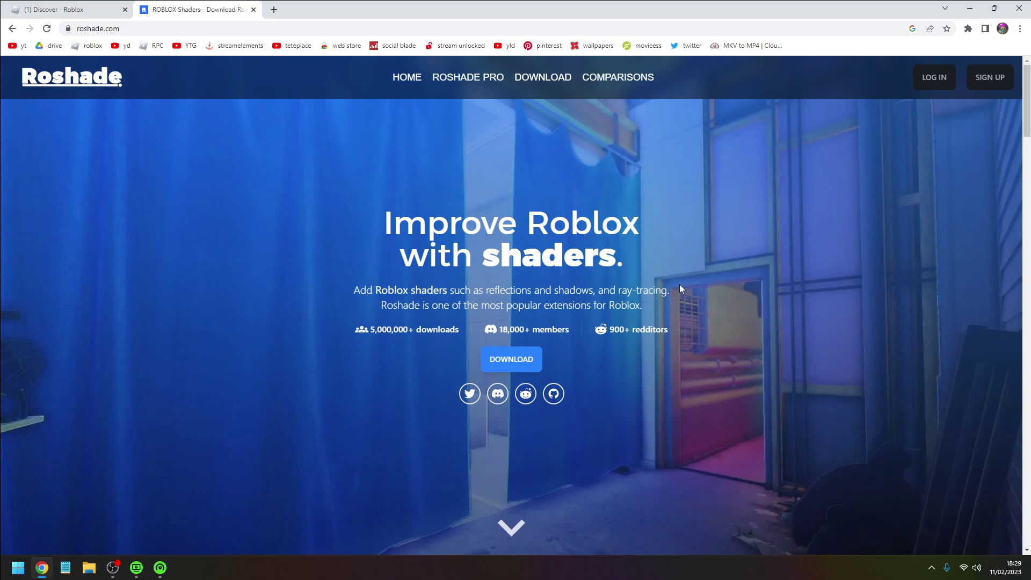
left_click(555, 80)
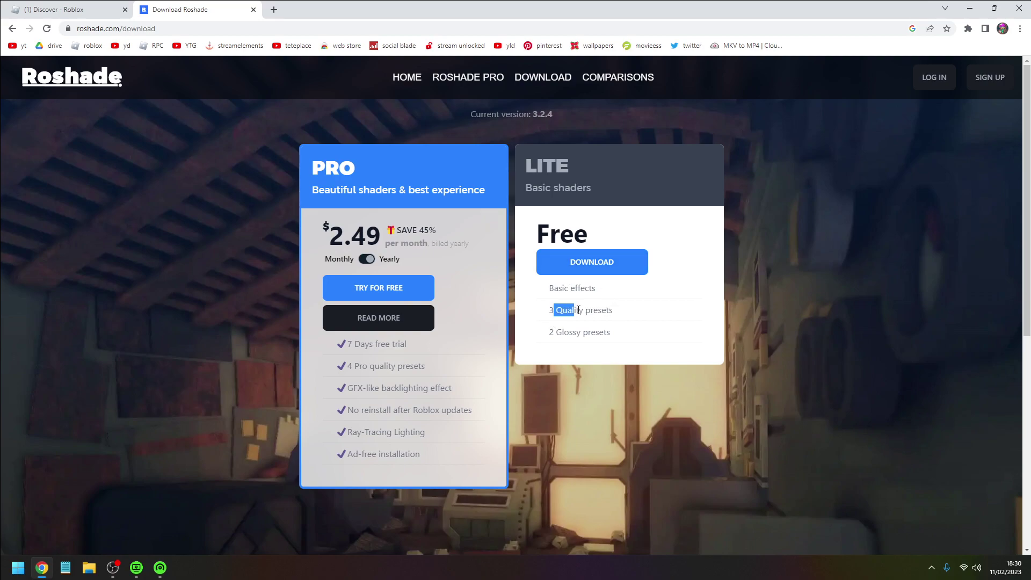
Choose the free Lite edition and download Roshade Setup 3.2.4.exe from MEGA
left_click_drag(579, 310, 612, 310)
left_click(546, 343)
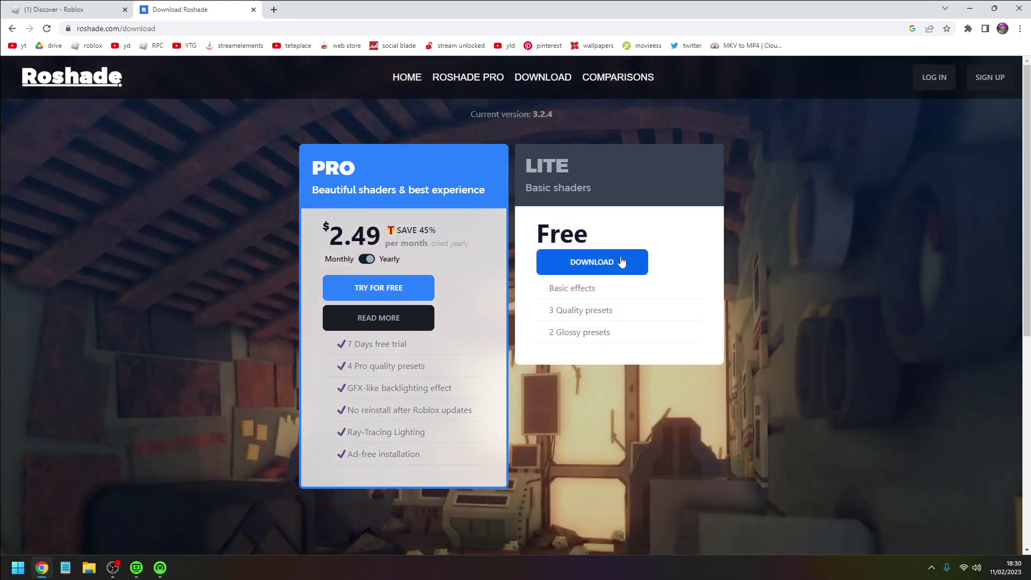
left_click(621, 262)
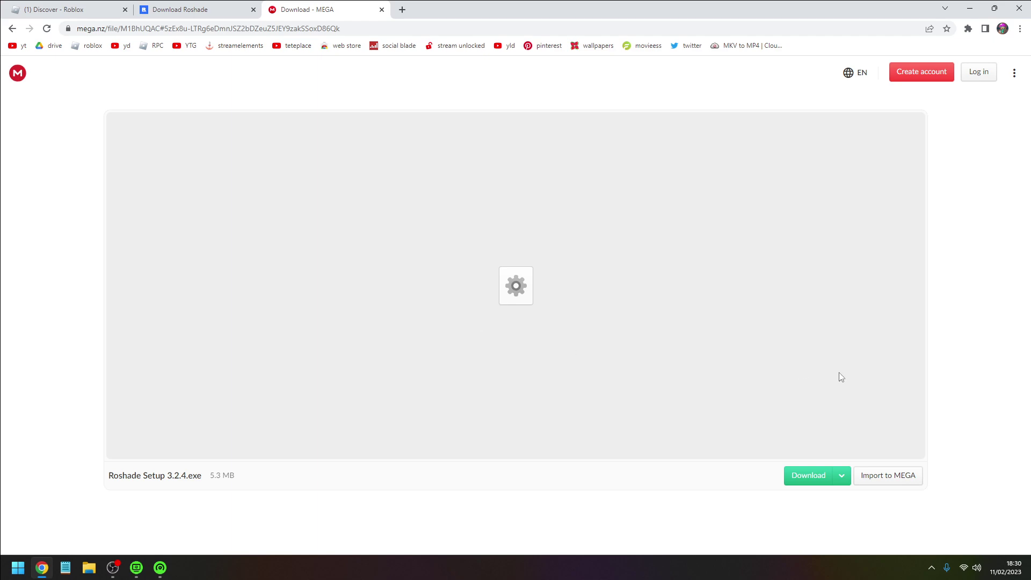
left_click(801, 485)
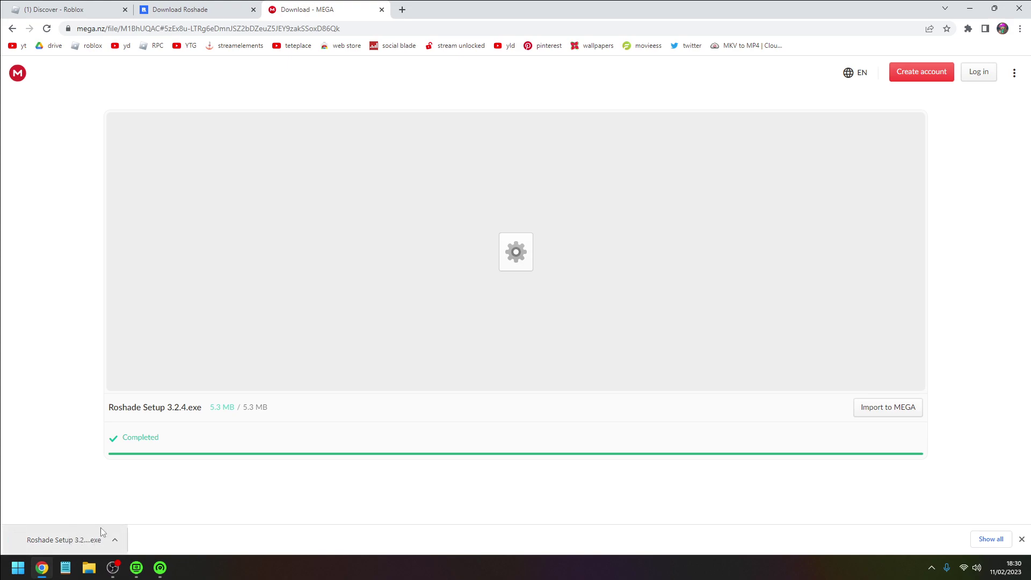
Put a copy of the downloaded Roshade installer on the desktop and launch it
left_click(995, 8)
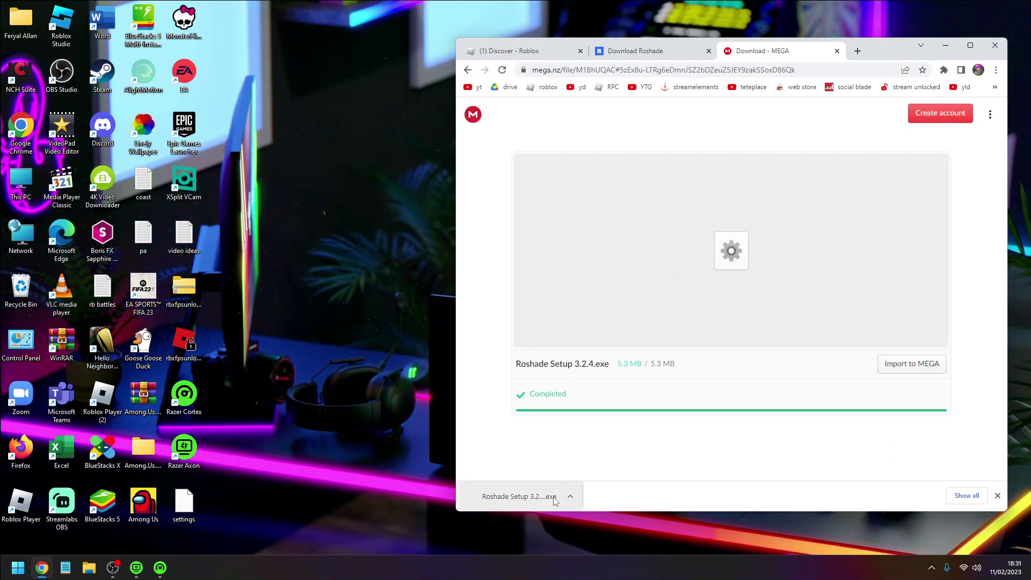
left_click_drag(555, 501, 266, 504)
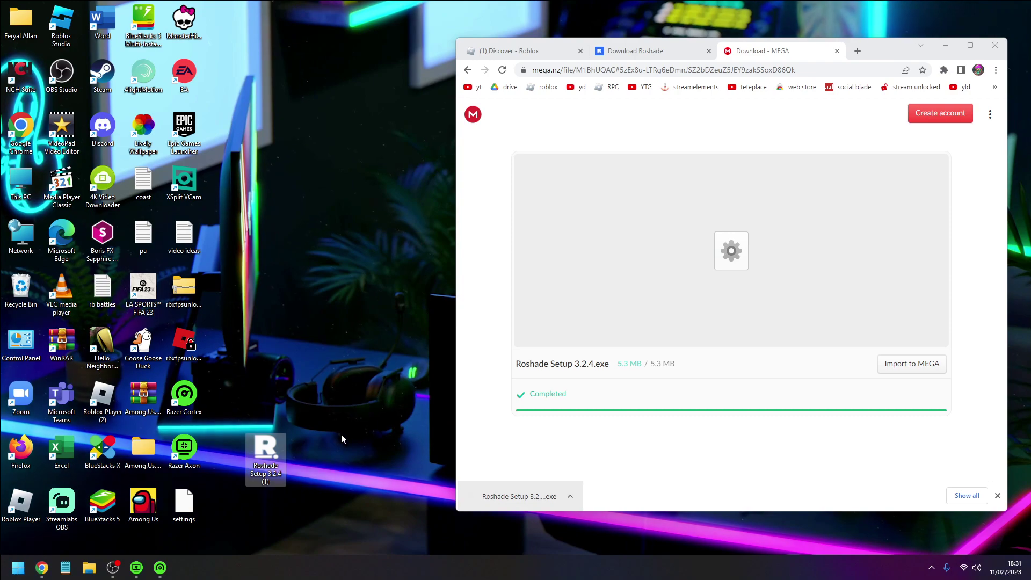
left_click(946, 45)
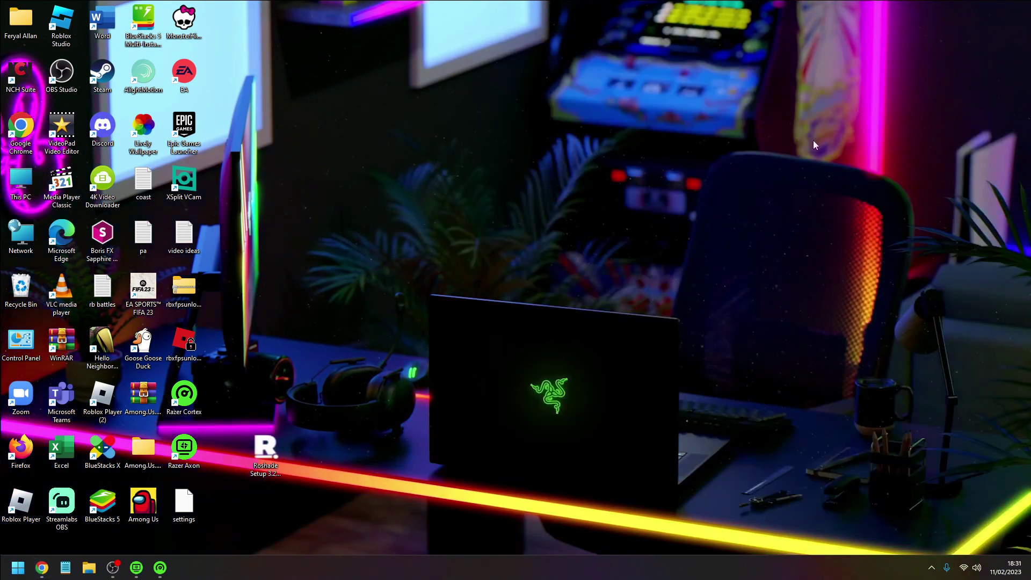
double_click(275, 440)
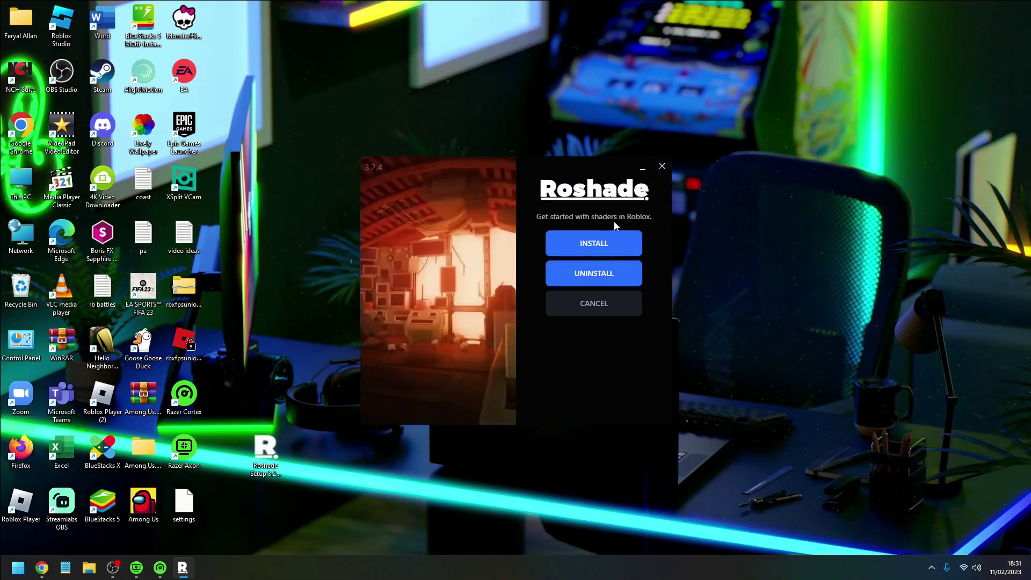
Start the Roshade installation, keeping F8 to toggle shaders and F7 to open or close the Reshade panel
left_click(613, 242)
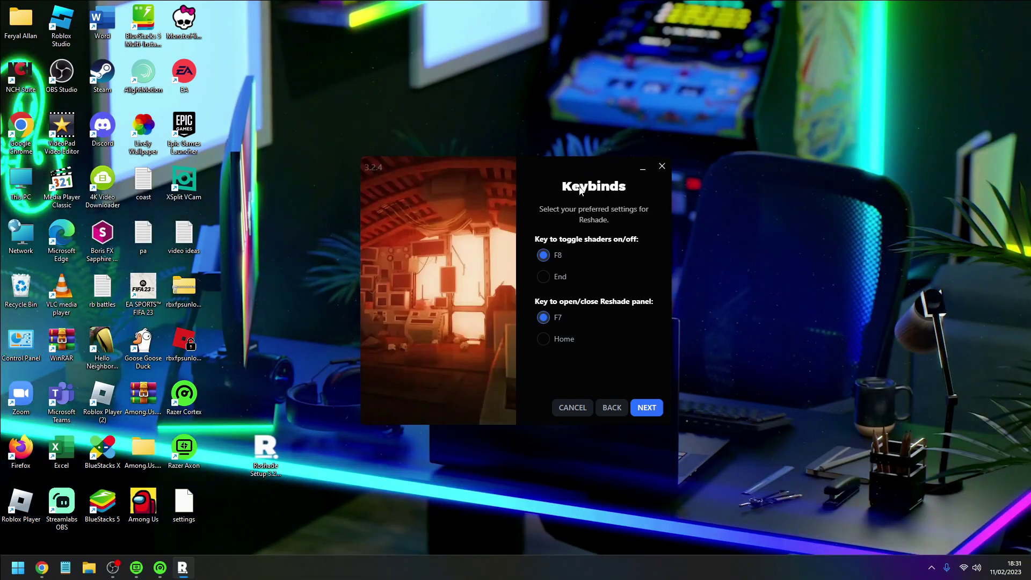
mouse_move(554, 165)
left_mouse_down()
mouse_move(586, 172)
mouse_move(574, 167)
left_mouse_up()
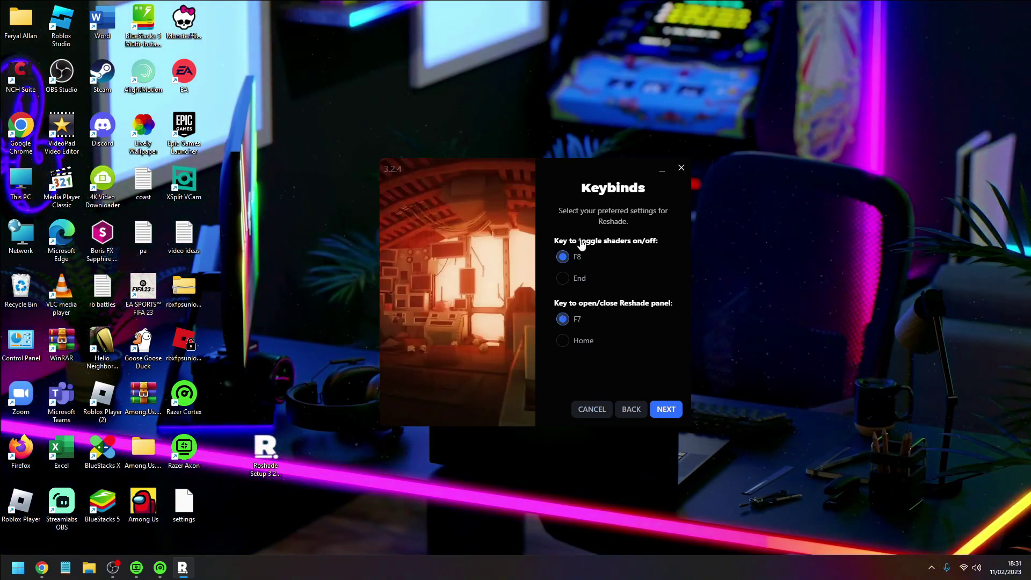
left_click(678, 411)
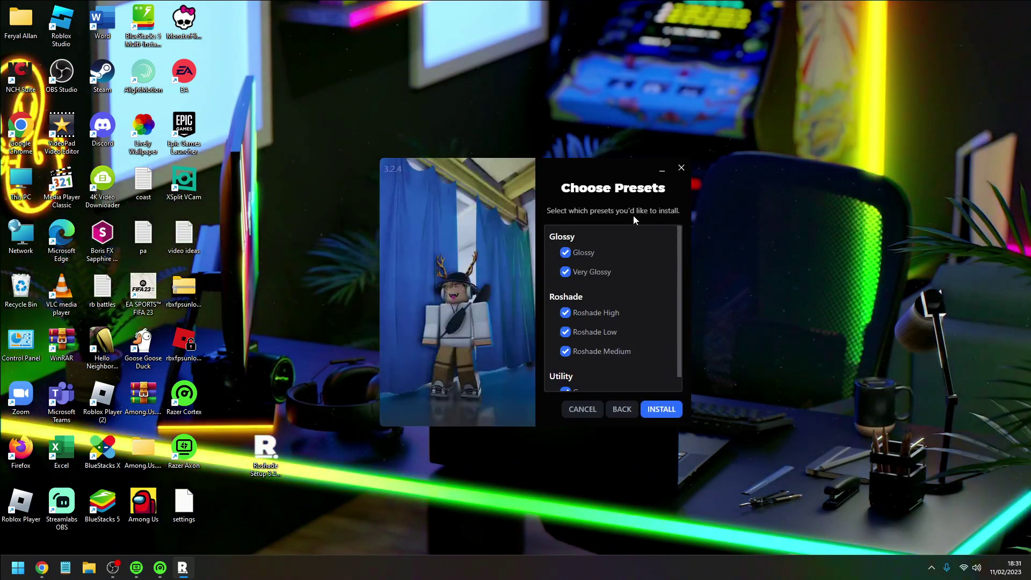
Install the preselected Glossy, Roshade and Utility presets and finish the setup with Close & Follow
left_click(661, 409)
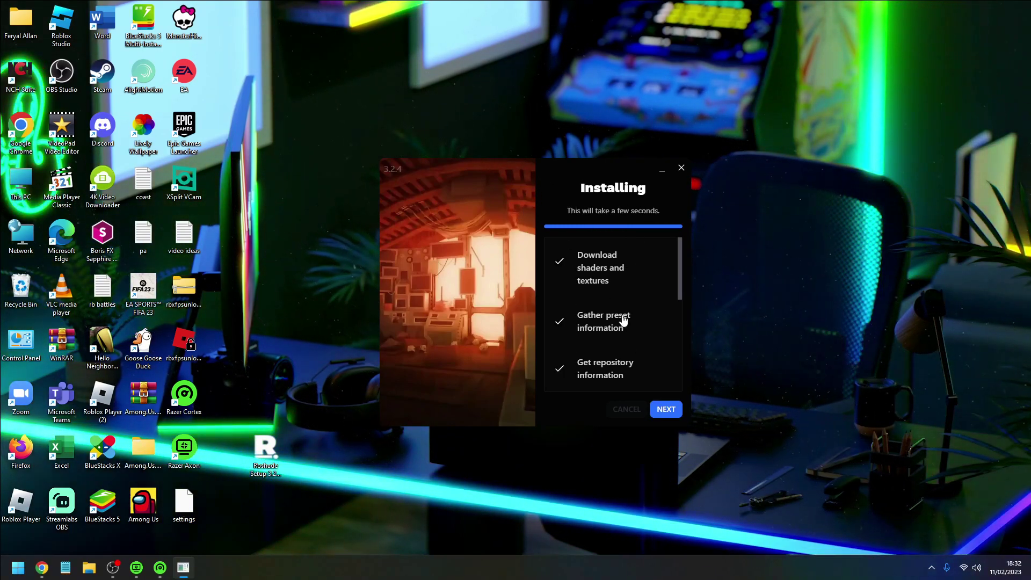
left_click(666, 411)
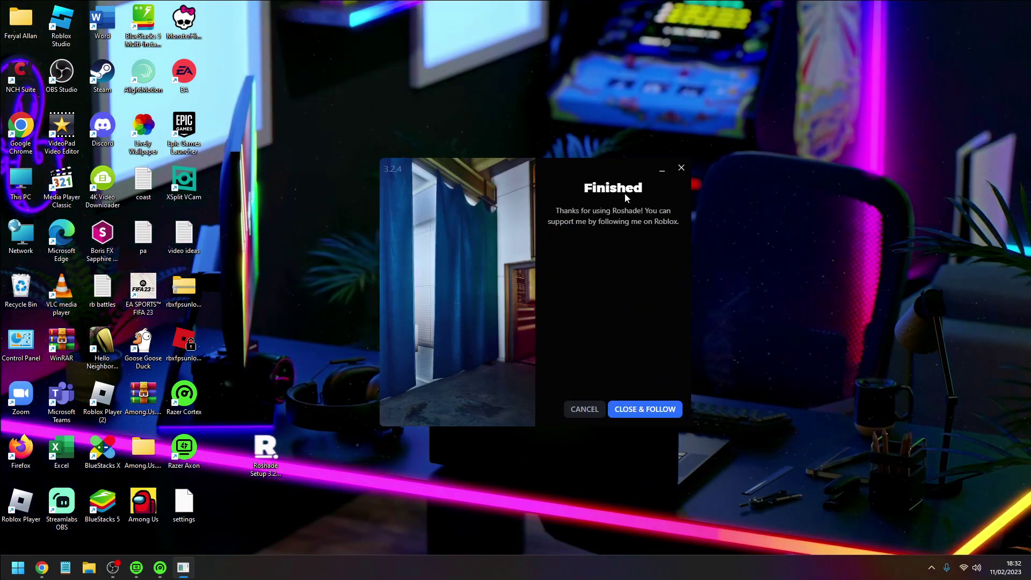
left_click(654, 409)
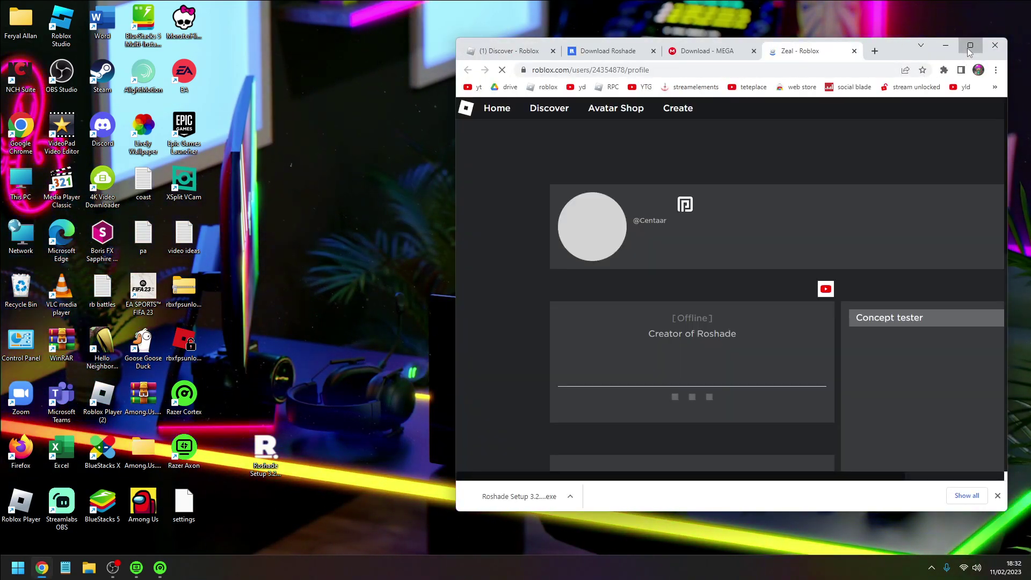
Return to Roblox in the maximized browser, open the DOORS game page and launch the game
left_click(970, 47)
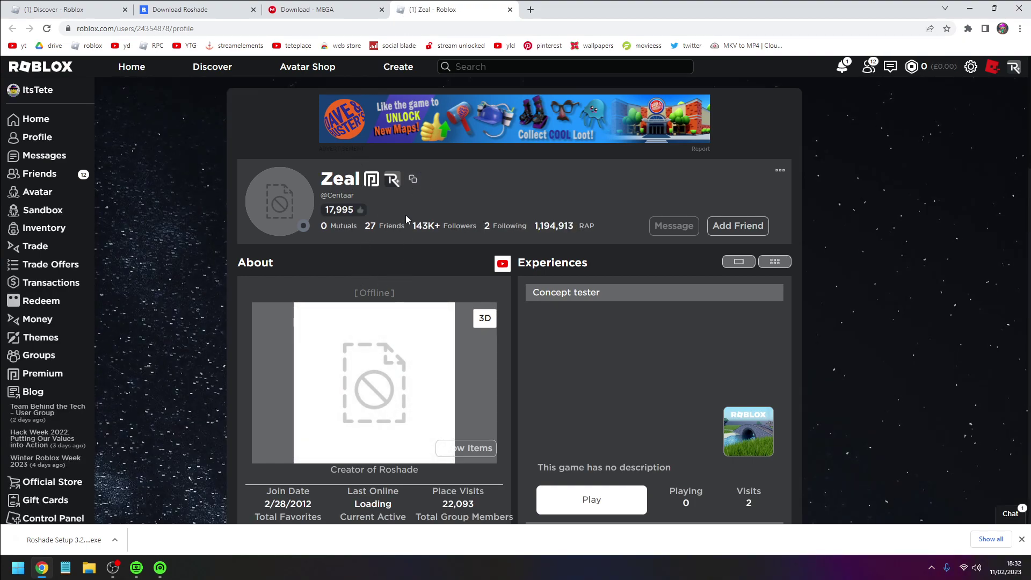
left_click(64, 10)
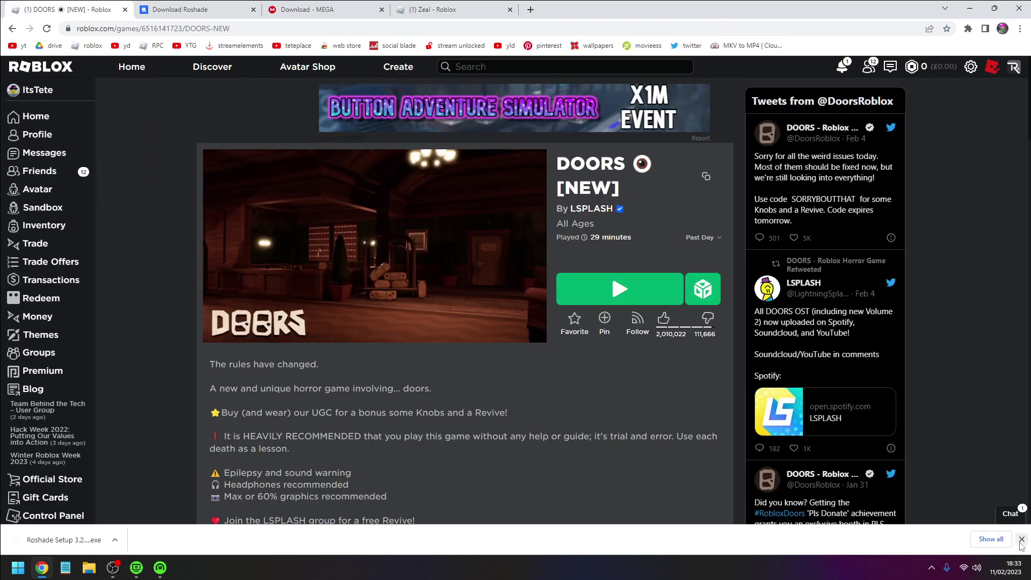
left_click(1021, 539)
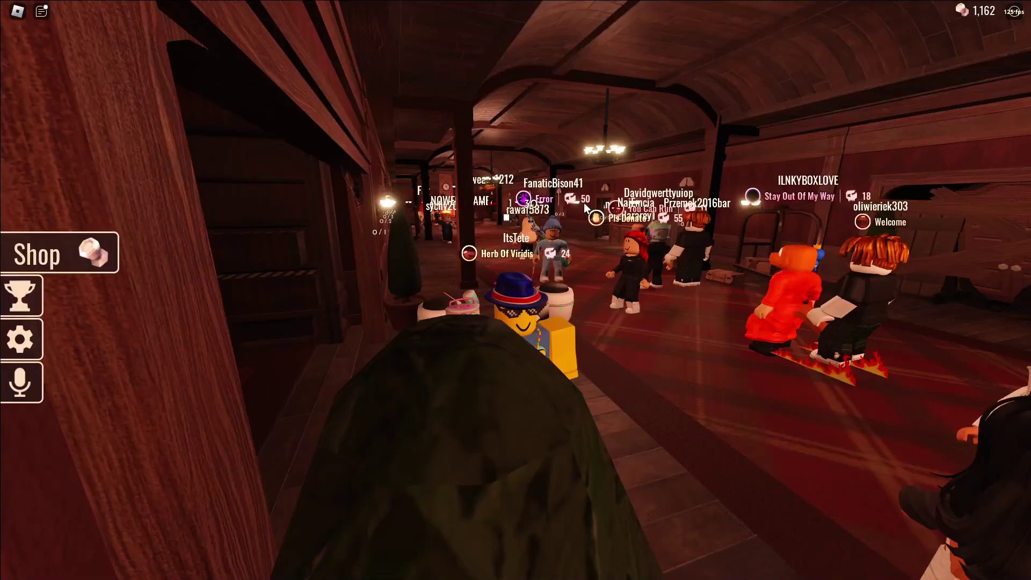
Walk around the DOORS lobby to view the game's graphics
key("w")
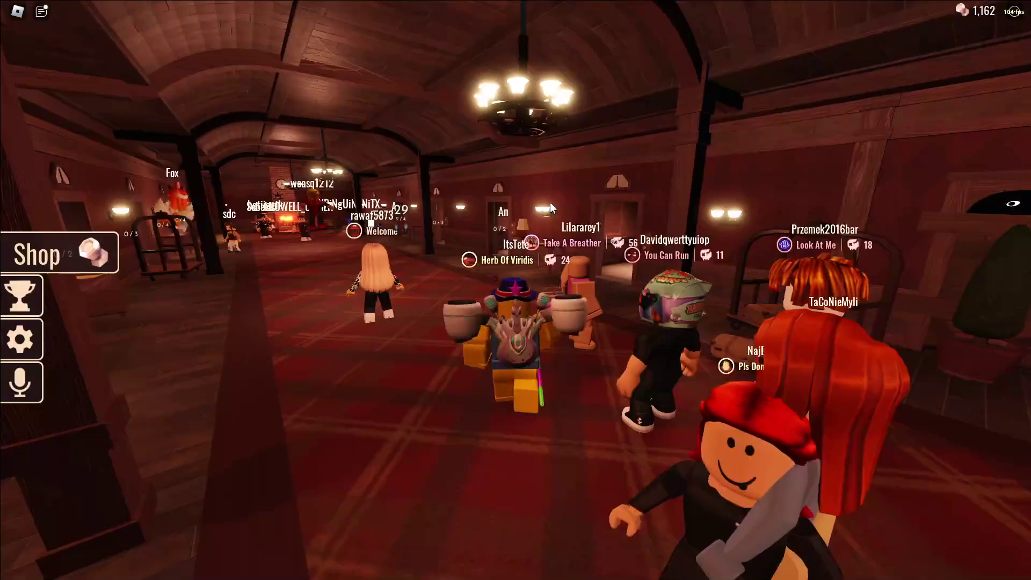
key("s")
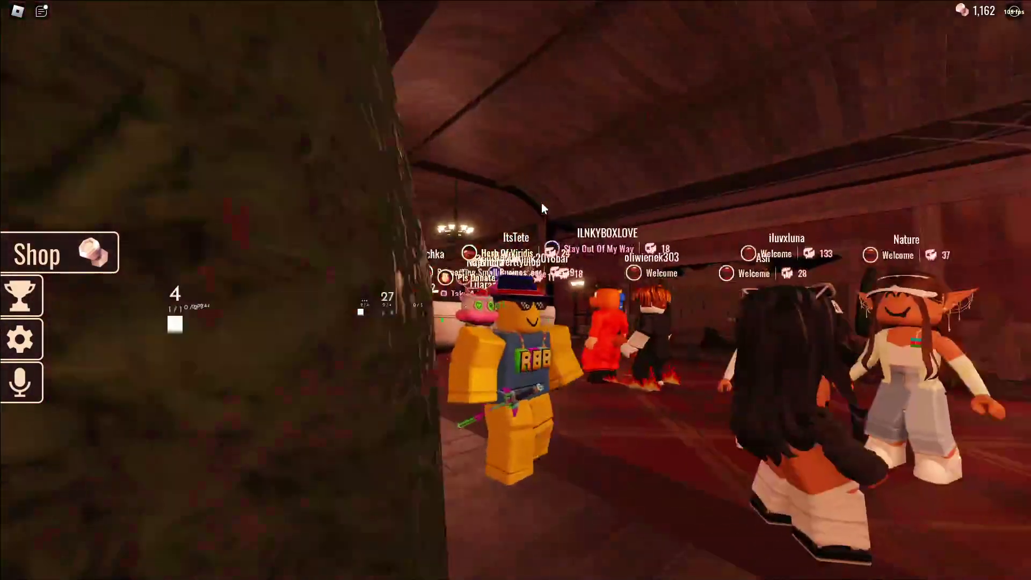
key("s")
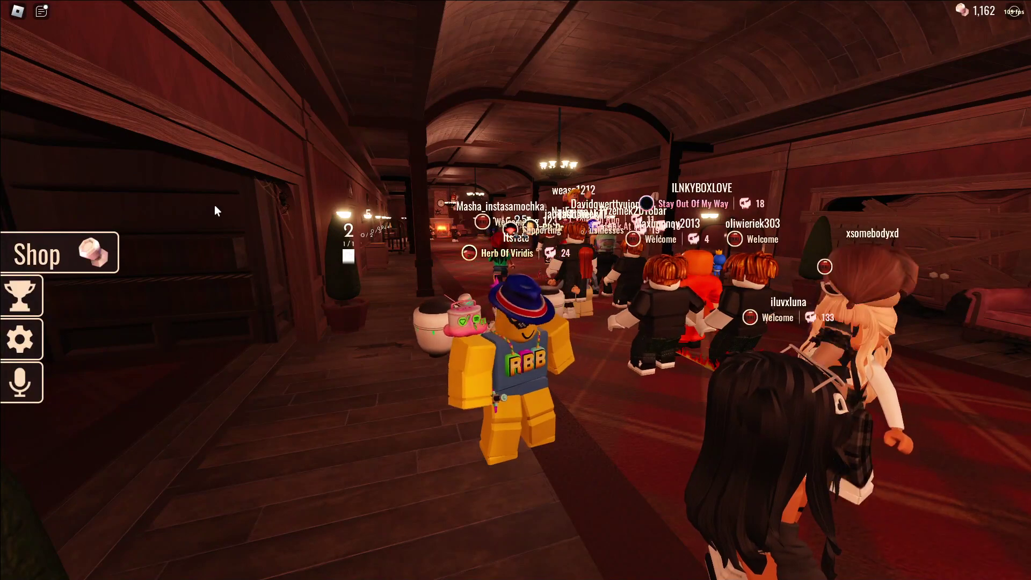
key("s")
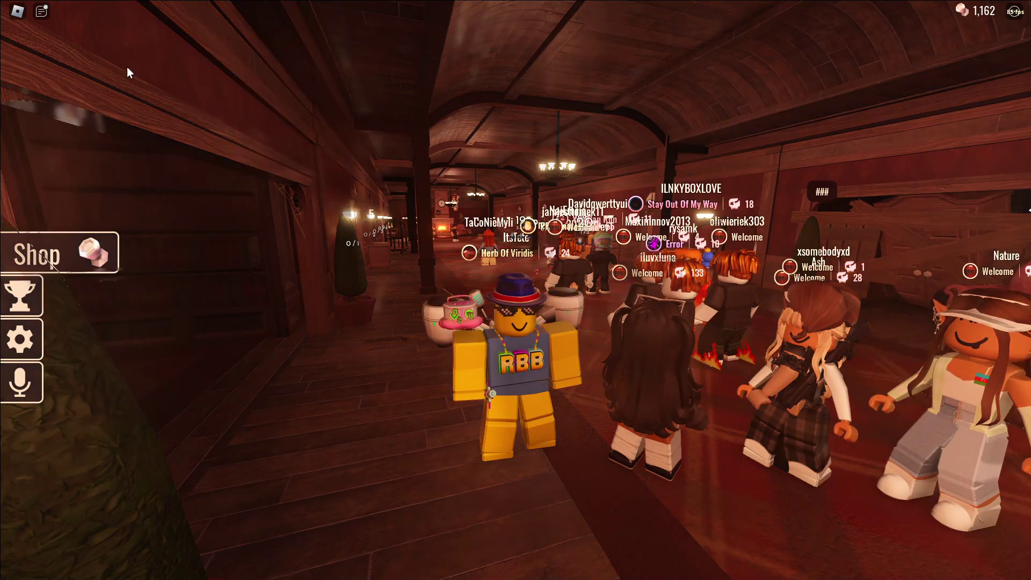
Explore the DOORS lobby from several camera angles to examine the shaders' floor reflections and lighting
right_click(585, 231)
key("w")
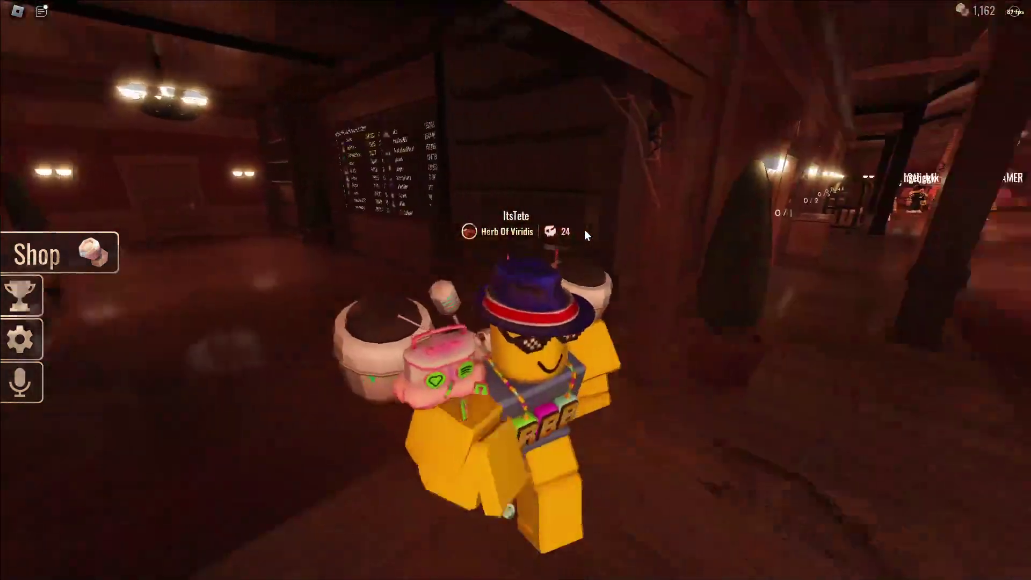
key("w")
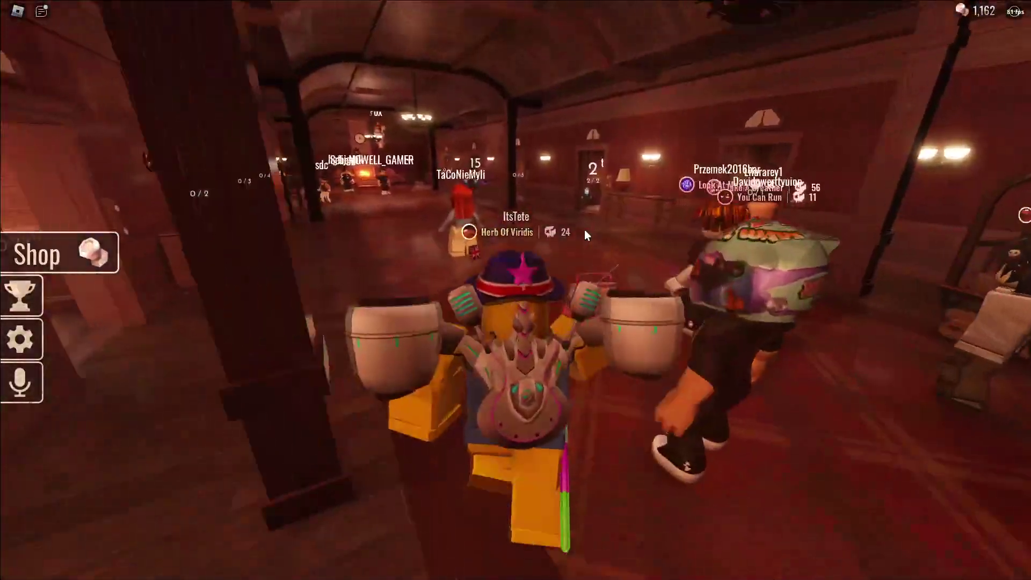
key("w")
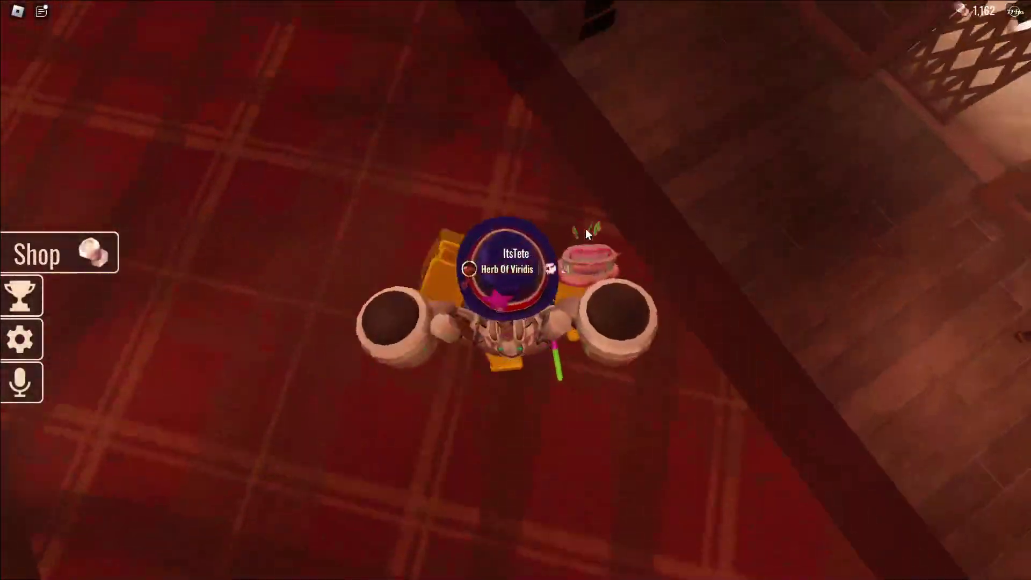
key("w")
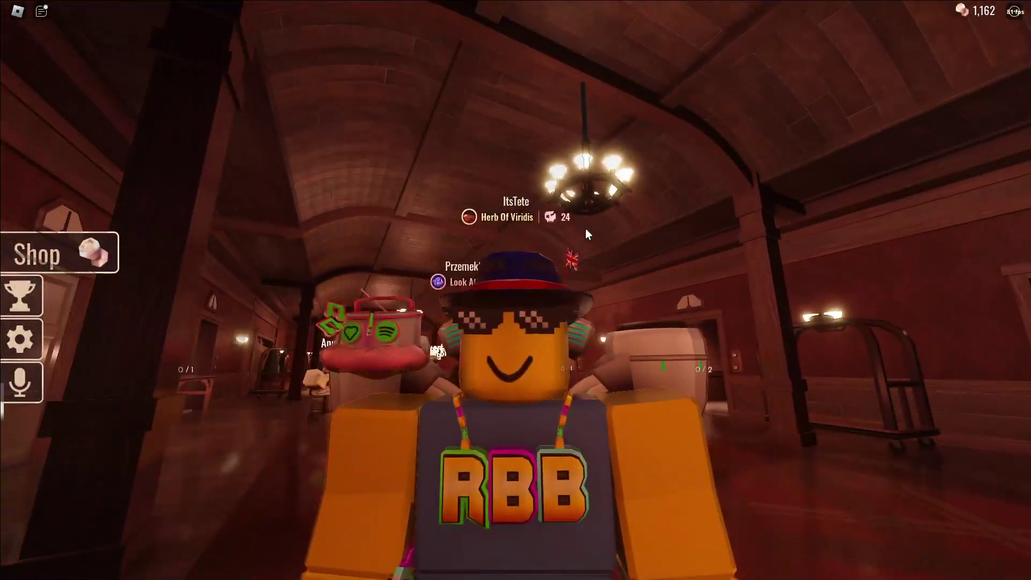
key("s")
key("w")
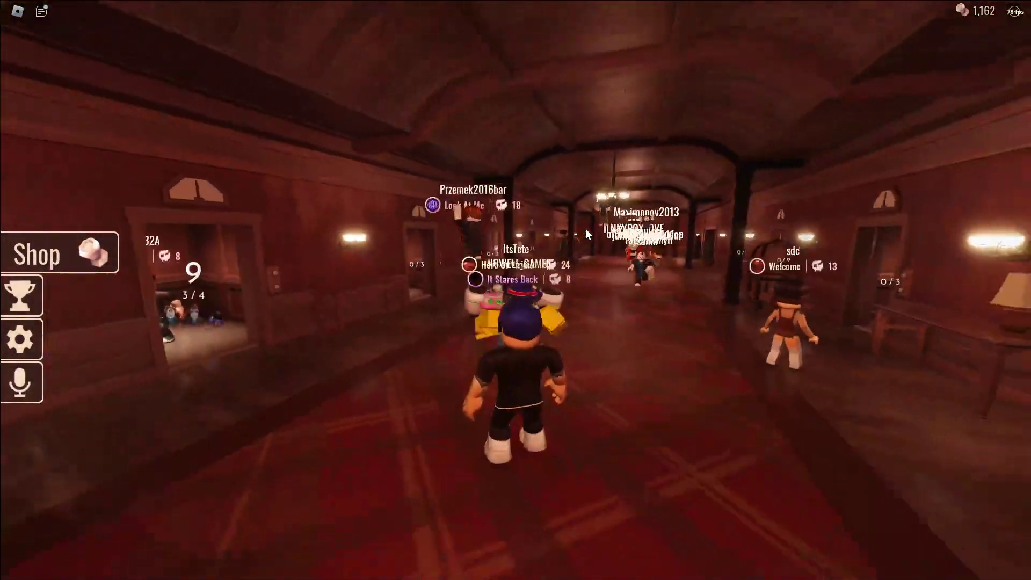
key("s")
key("d")
scroll(575, 260, "up", 1)
key("s")
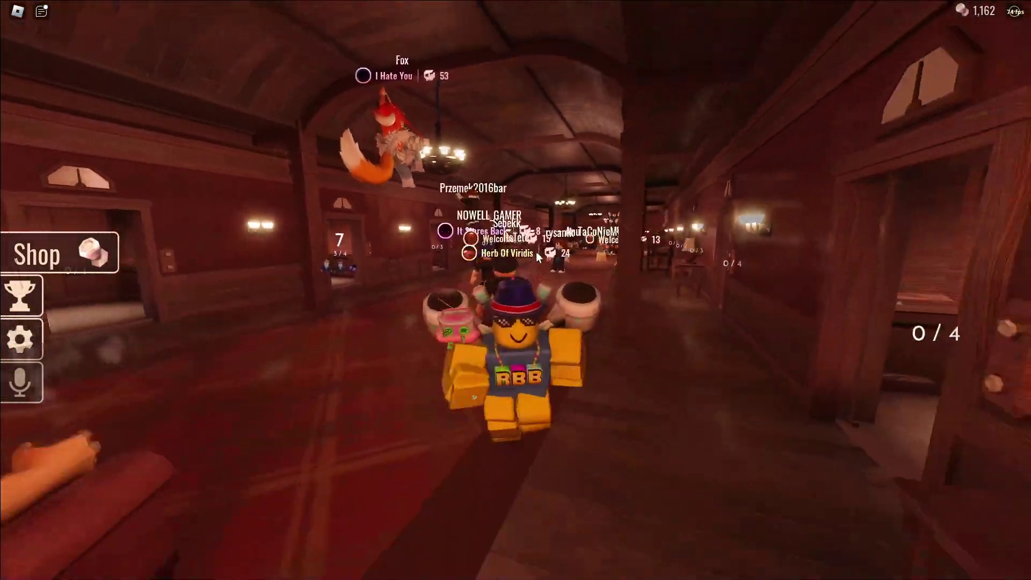
Walk back along the lobby hallway to check how the Glossy preset looks
key("s")
key("Right")
key("Left")
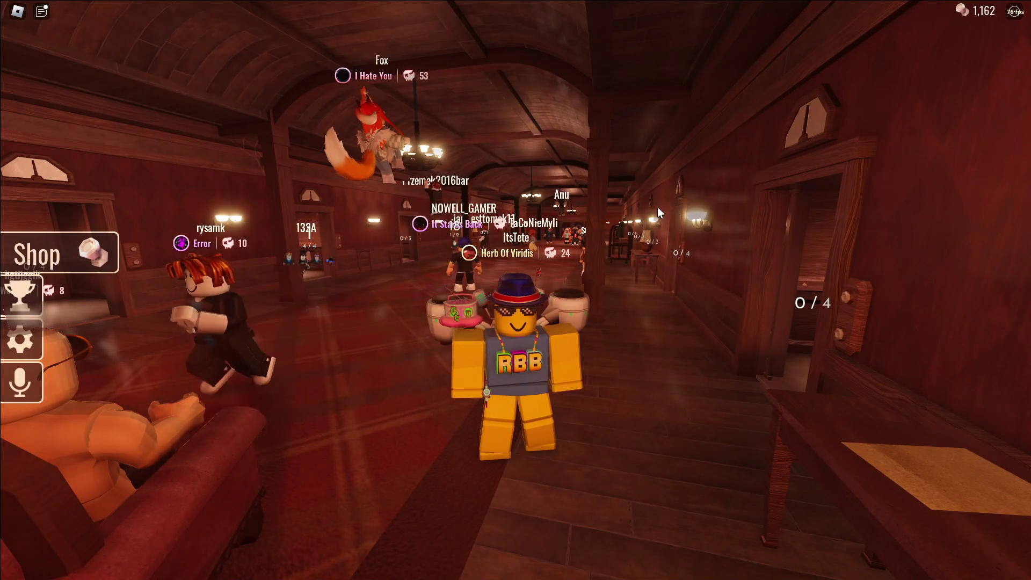
Switch the shader preset to Roshade High and close the shader overlay
key("Home")
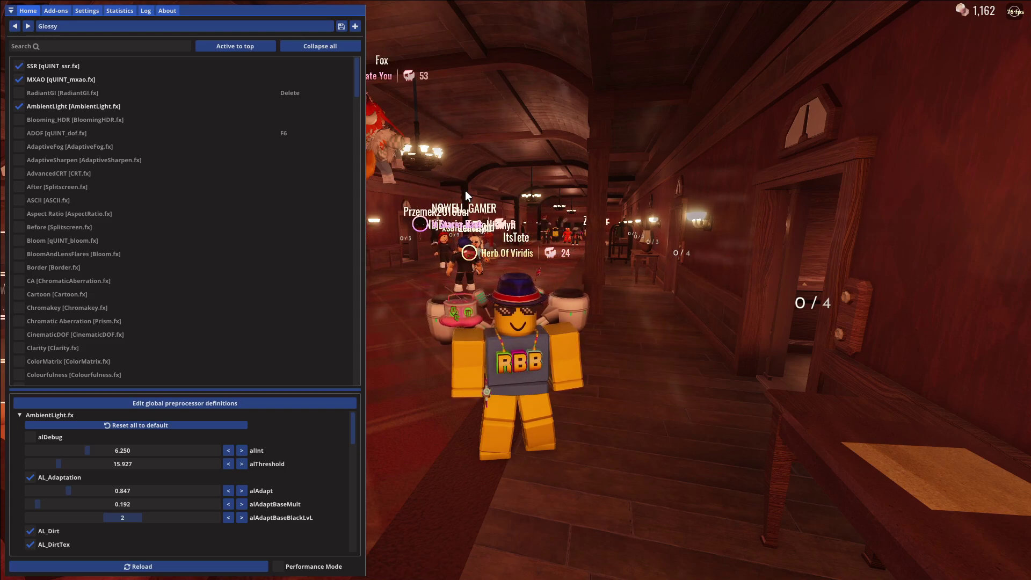
left_click(45, 25)
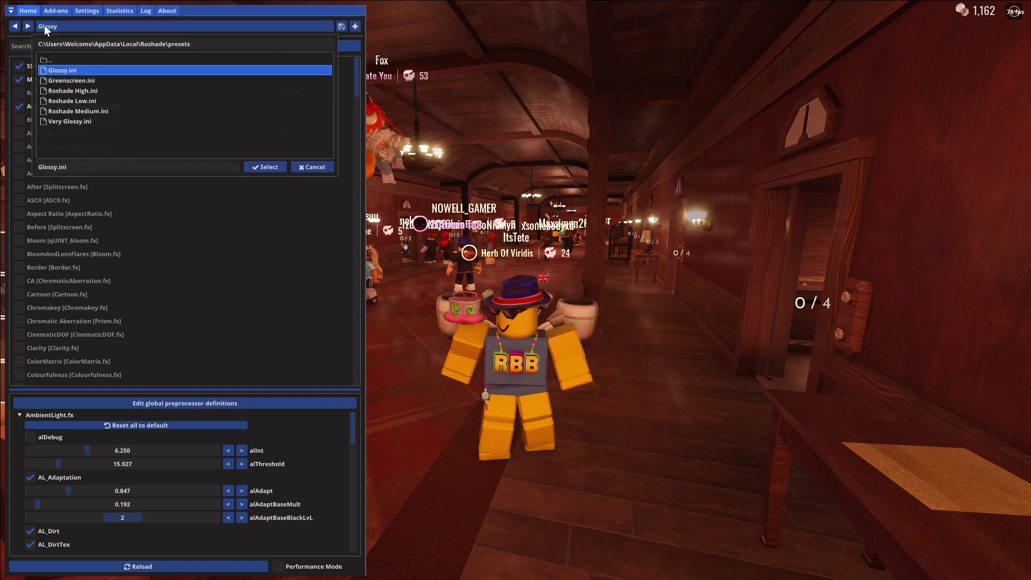
left_click(92, 91)
left_click(265, 167)
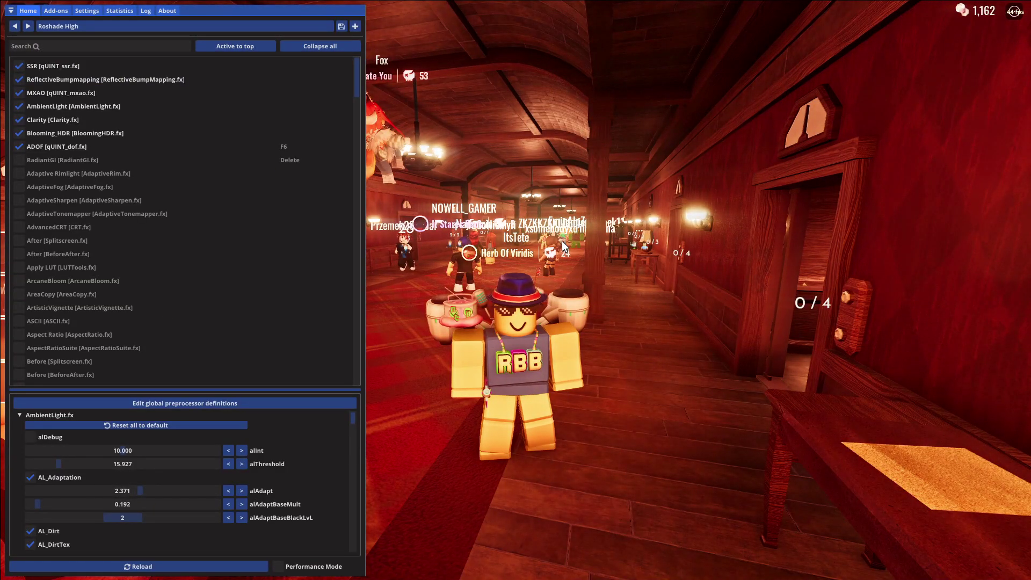
key("Home")
Walk around the lobby hallway and examine the Roshade High lighting from several angles, including a close-up of the character
key("w")
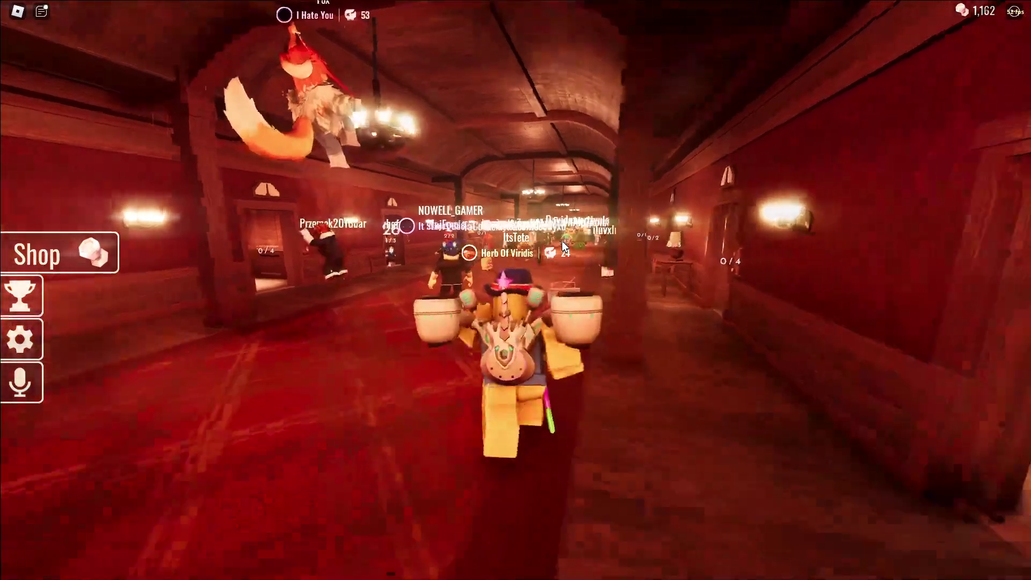
key("Left")
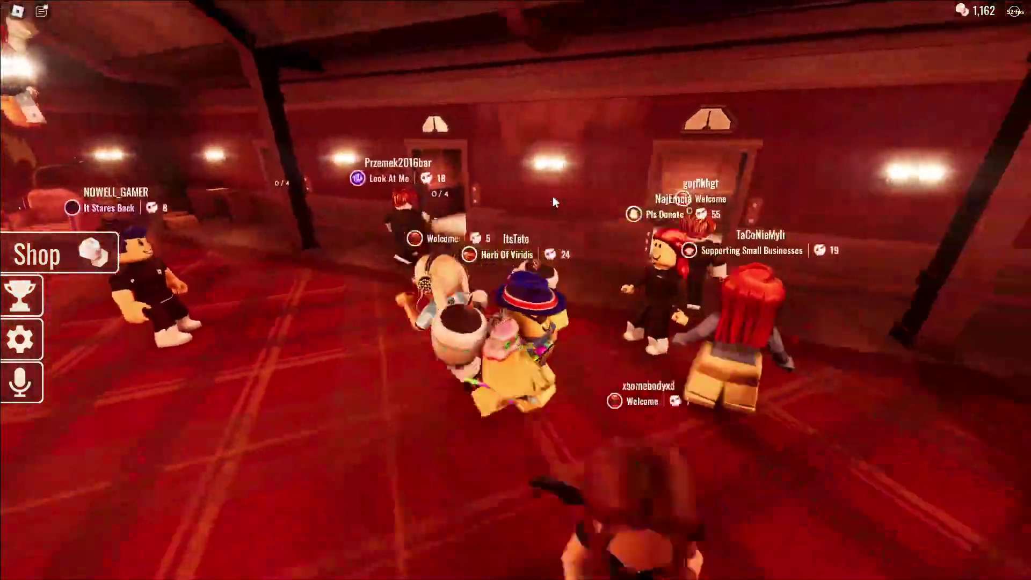
key("d")
key("Left")
key("s")
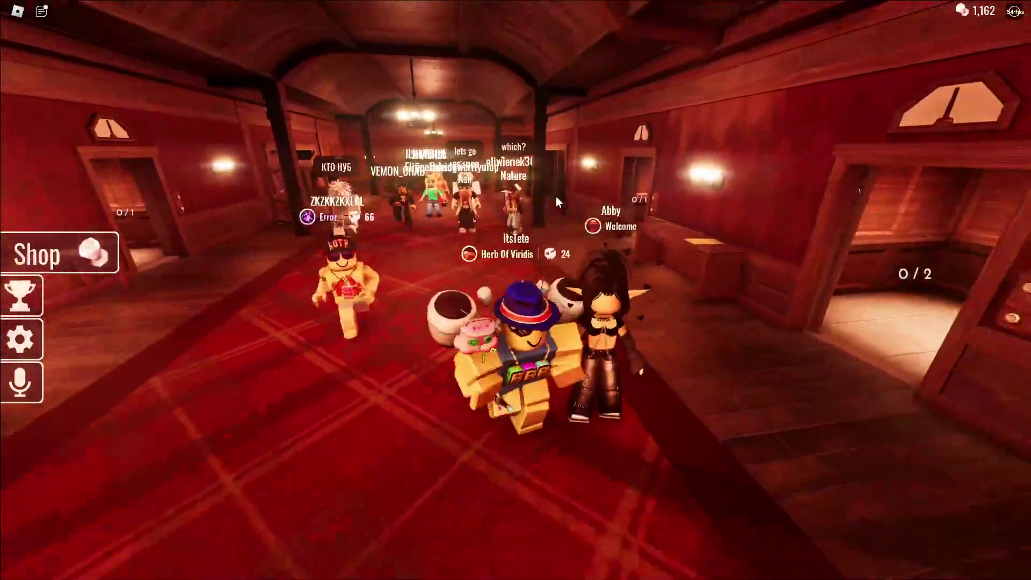
key("s")
scroll(556, 193, "up", 2)
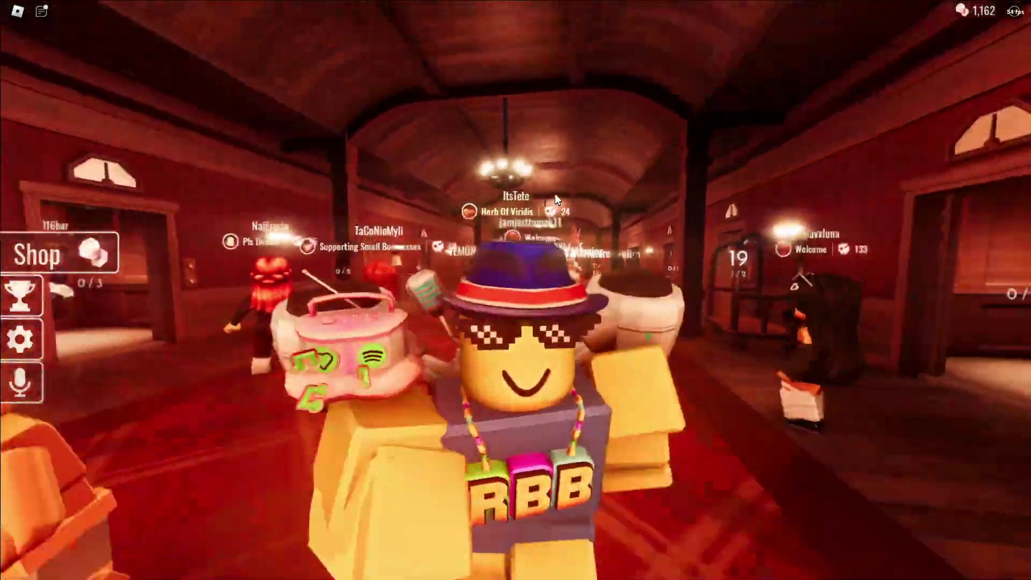
scroll(555, 194, "down", 1)
key("s")
scroll(555, 193, "down", 2)
scroll(556, 194, "up", 1)
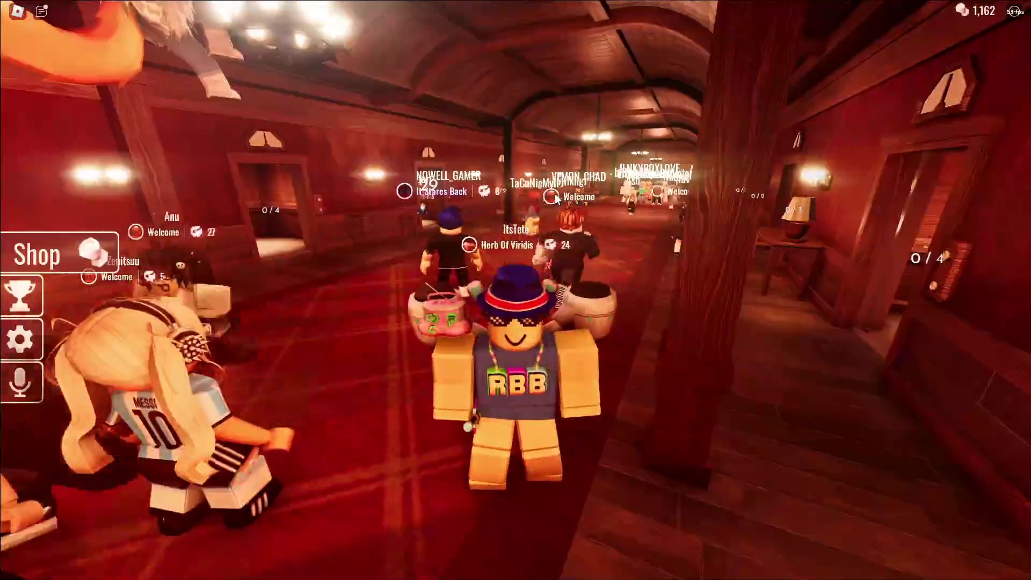
Look at the shop window and the leaderboard room entrance at the hallway's end with Roshade High active
key("w")
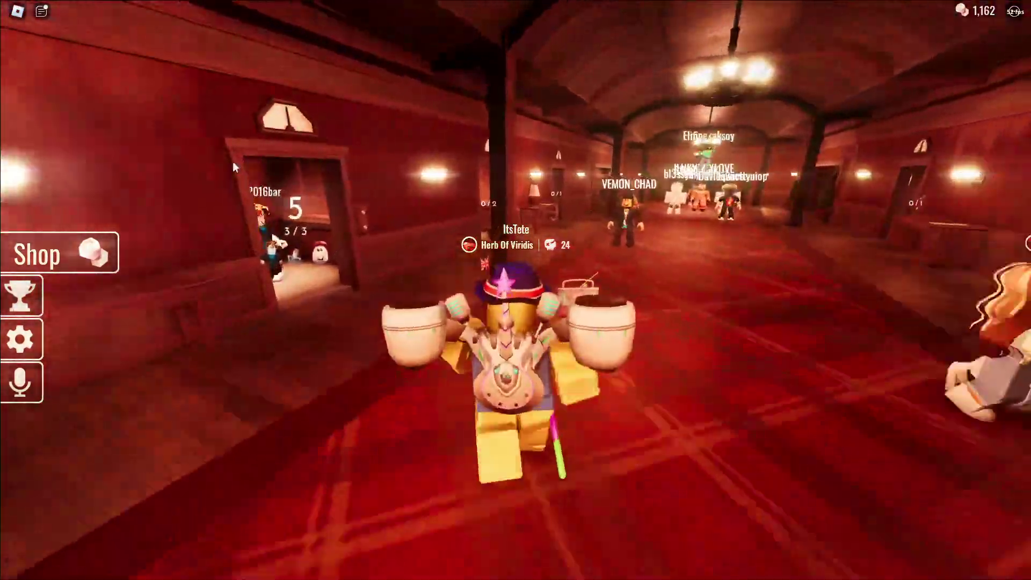
key("w")
left_click(89, 252)
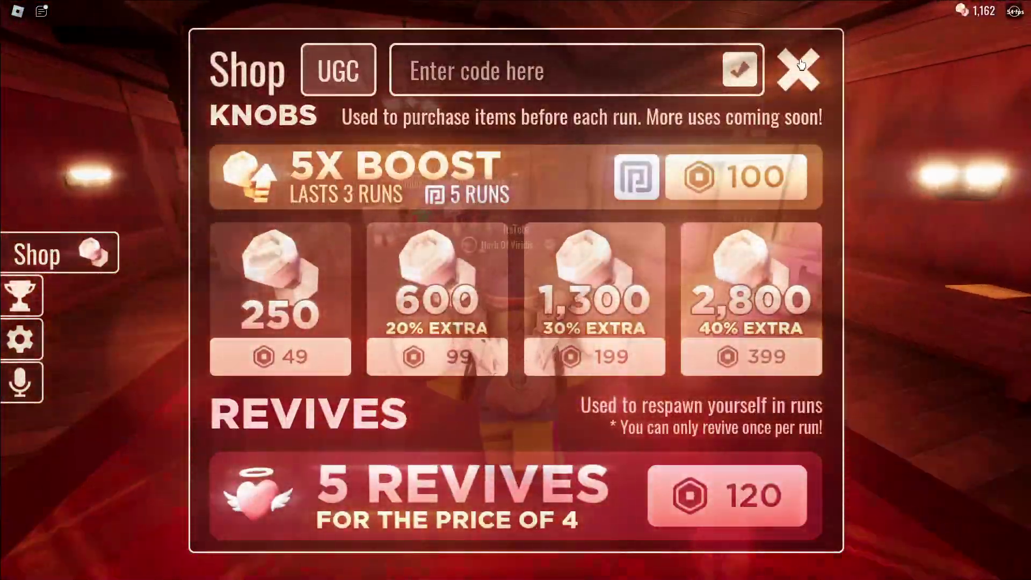
left_click(800, 68)
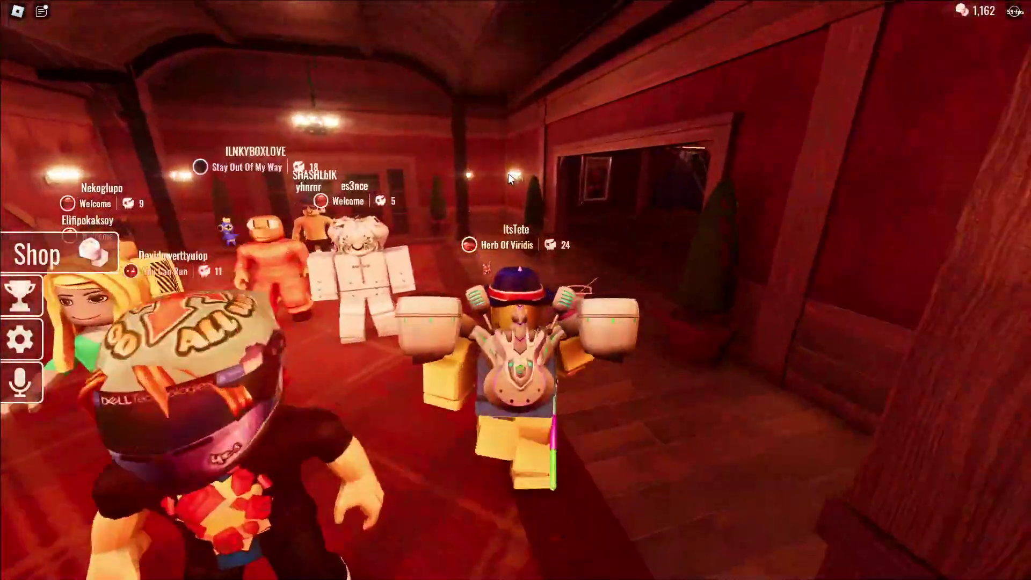
key("s")
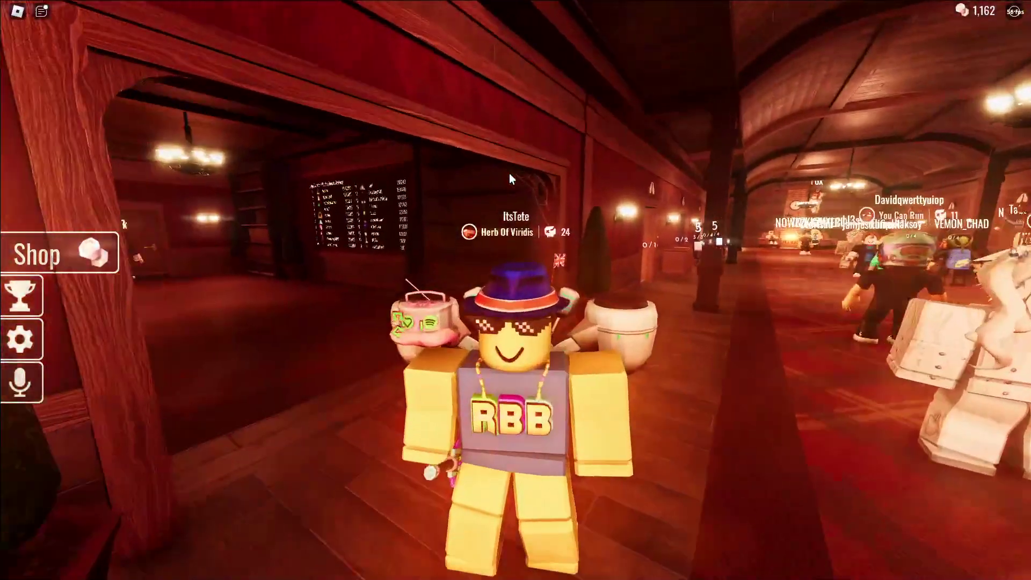
key("a")
key("w")
key("s")
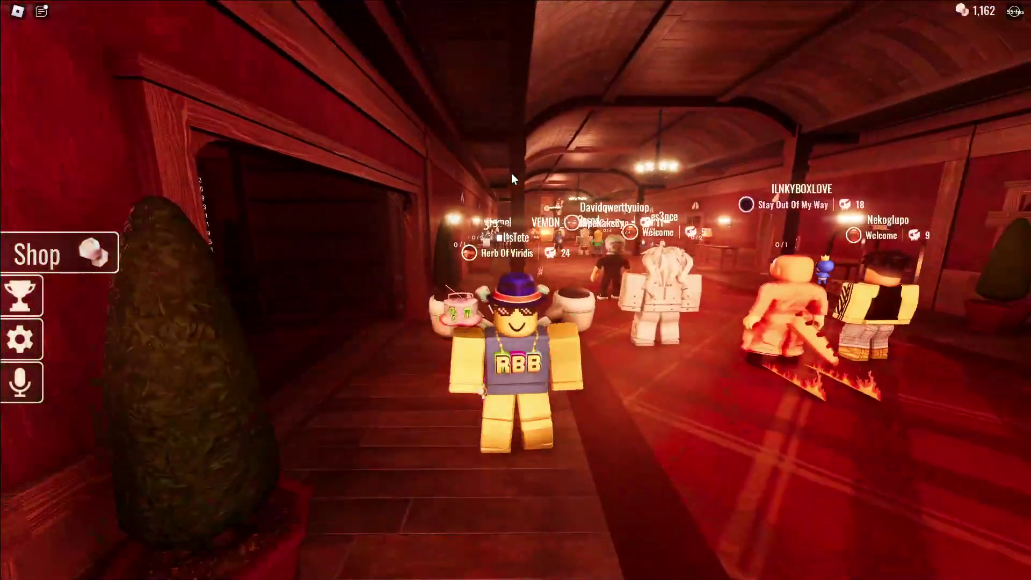
Switch the shader preset to Roshade Low and close the shader overlay
key("Home")
left_click(163, 26)
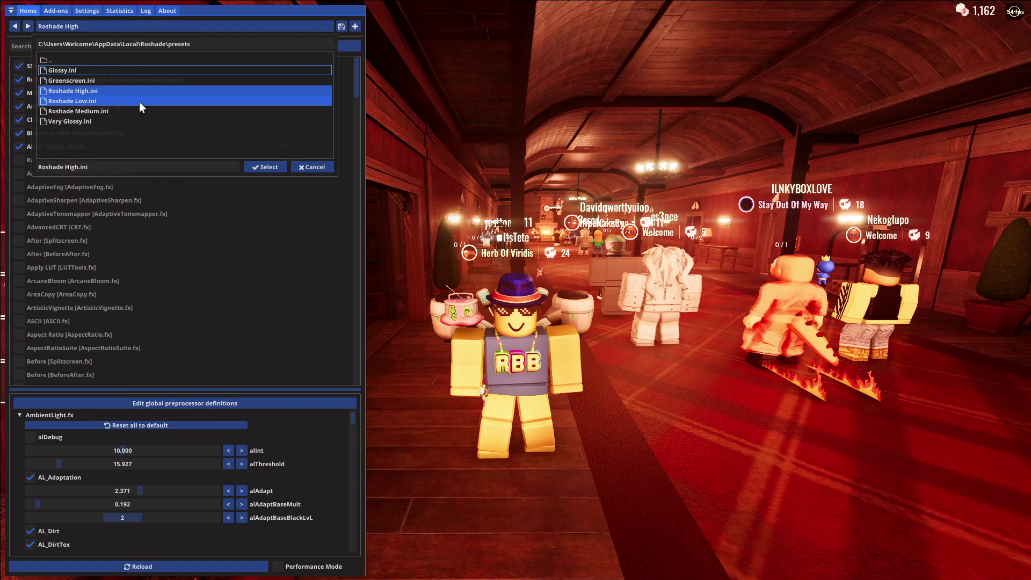
left_click(138, 102)
left_click(281, 167)
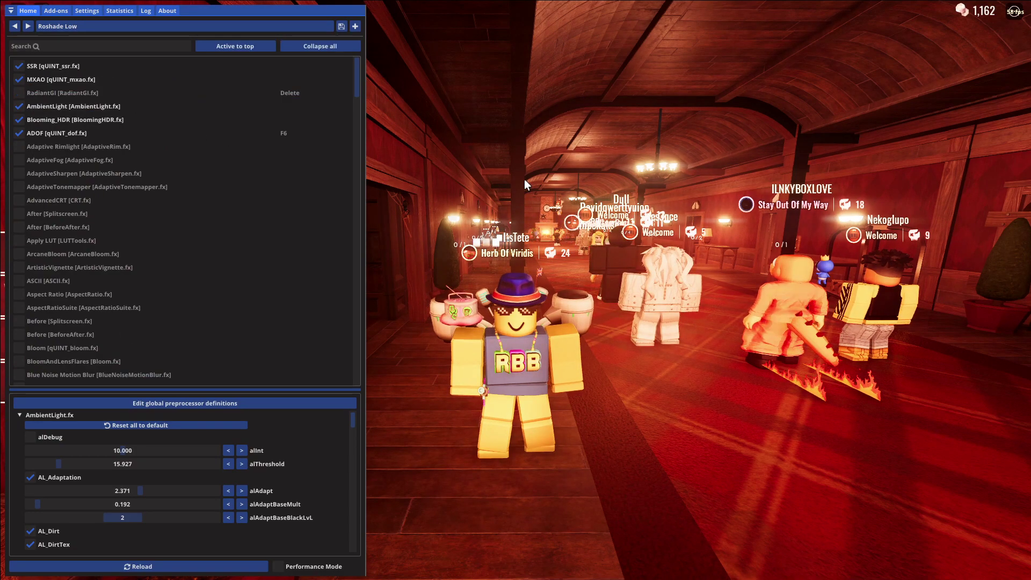
key("Home")
Walk down the red-carpeted hallway and view the shop window to examine the Roshade Low graphics
key("s")
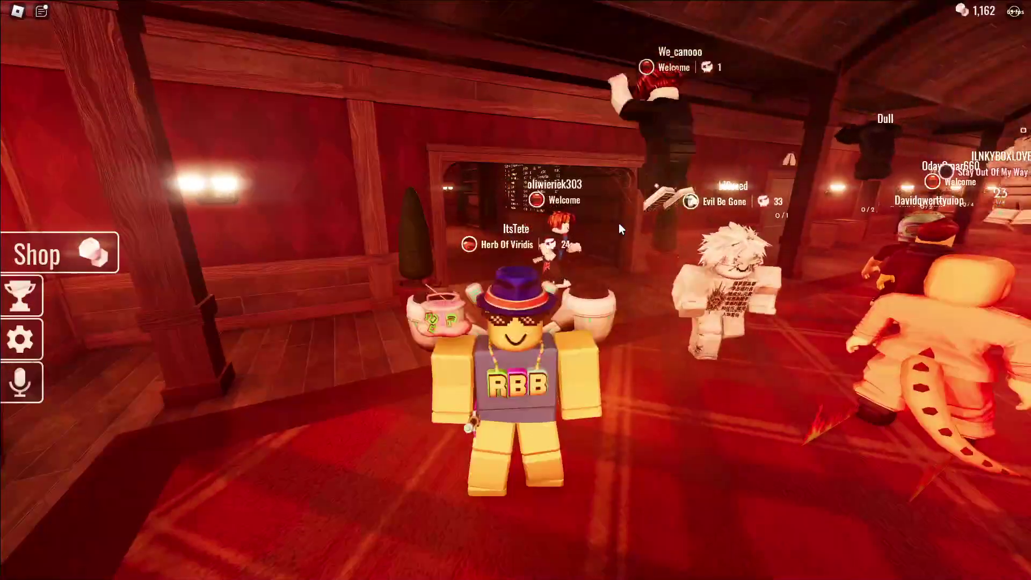
key("Home")
key("Home")
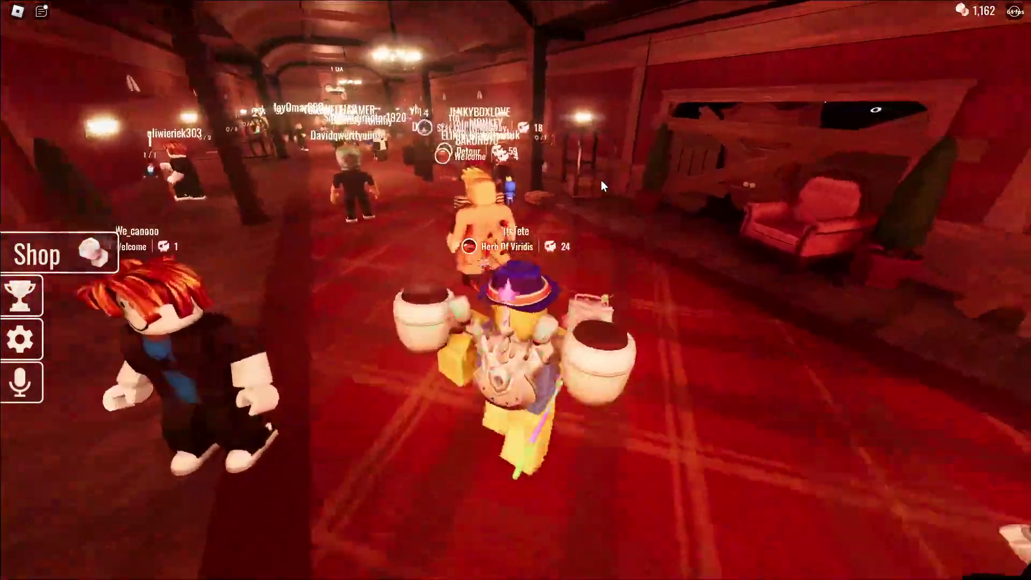
key("w")
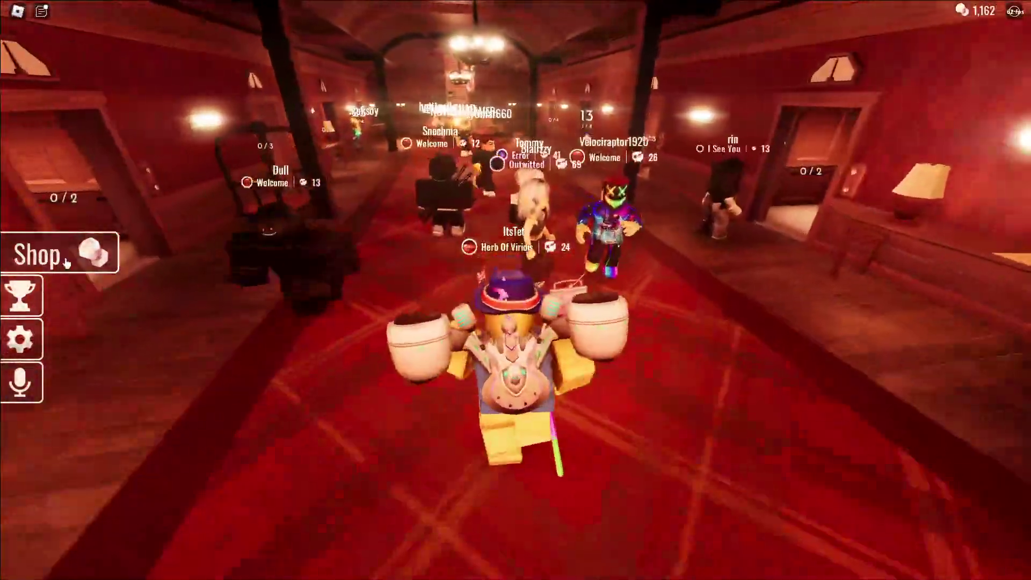
left_click(66, 262)
left_click(799, 68)
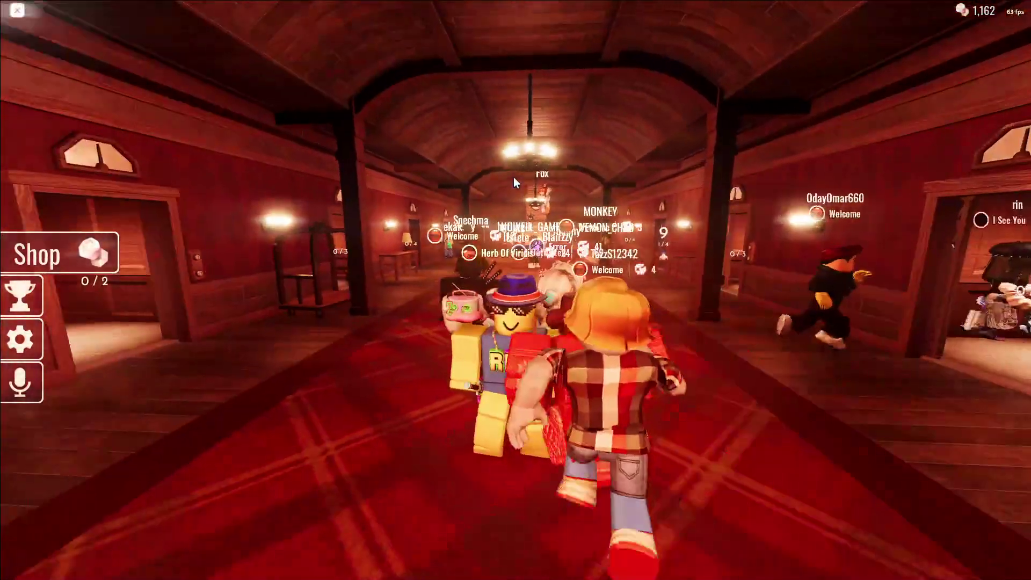
Lower the game's Graphics Quality to a low level and resume playing
key("Escape")
left_click(456, 115)
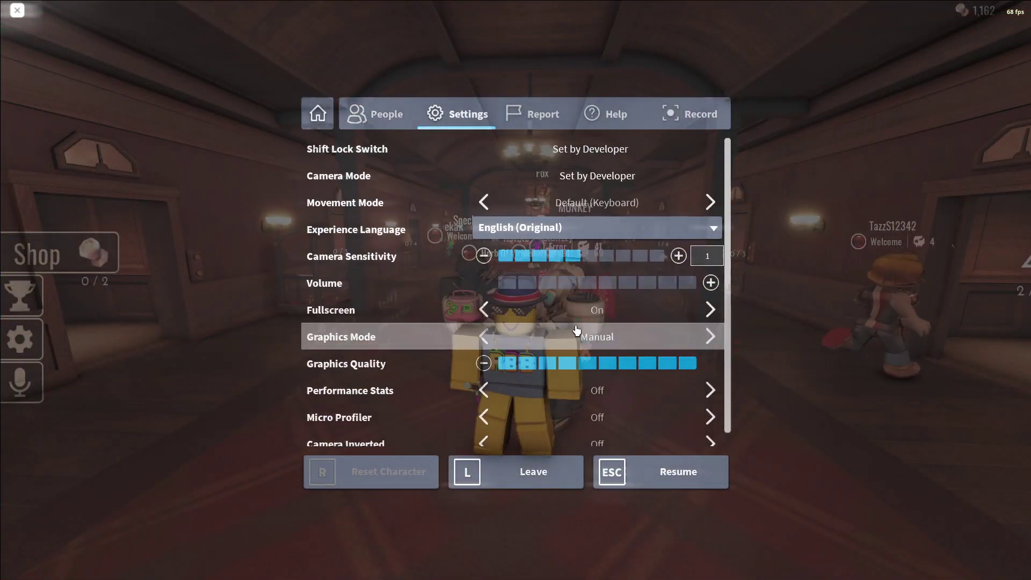
left_click(537, 363)
key("Escape")
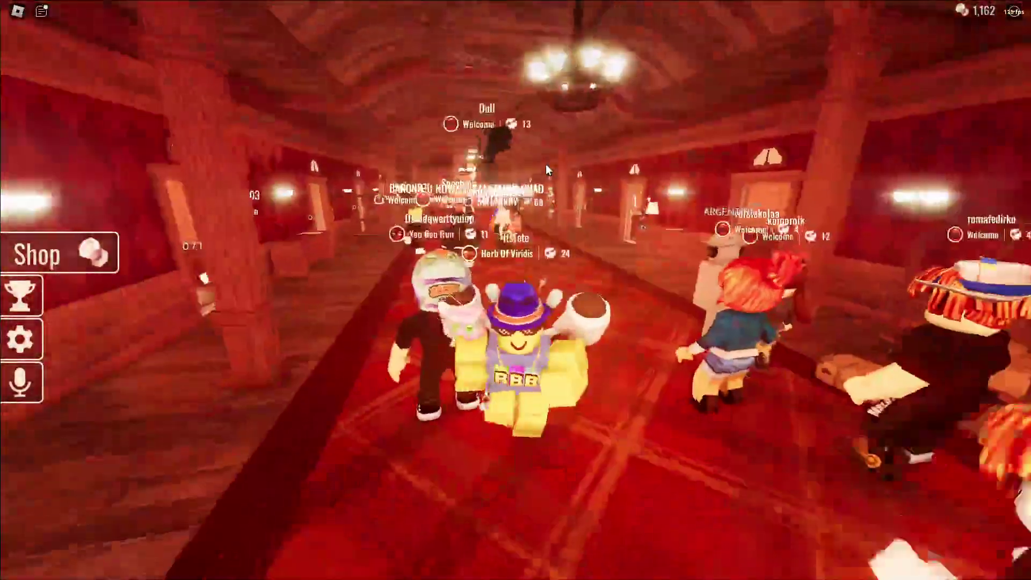
Set the game's Graphics Quality to the maximum level and resume playing
key("Escape")
left_click(473, 115)
left_click(688, 364)
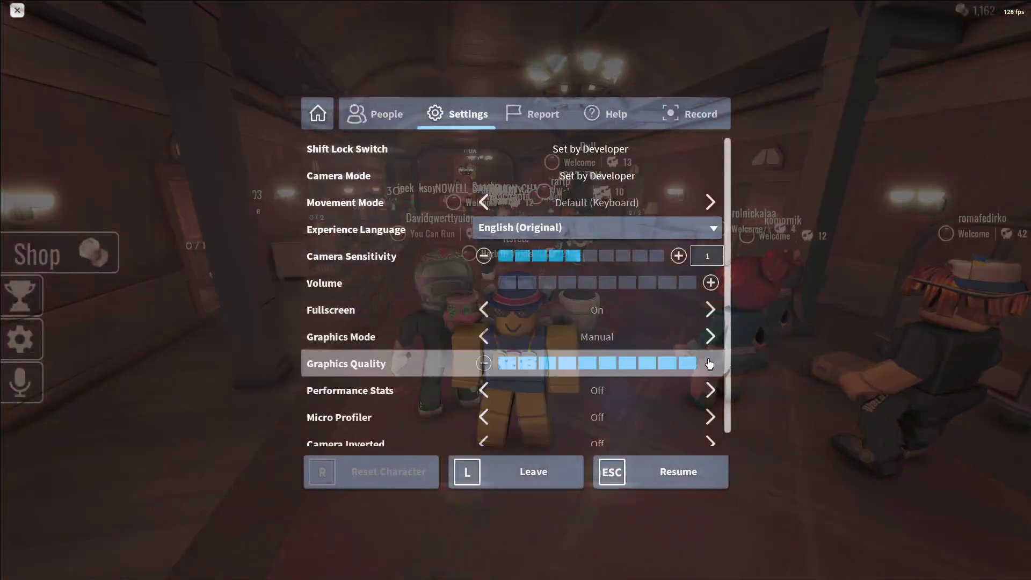
key("Escape")
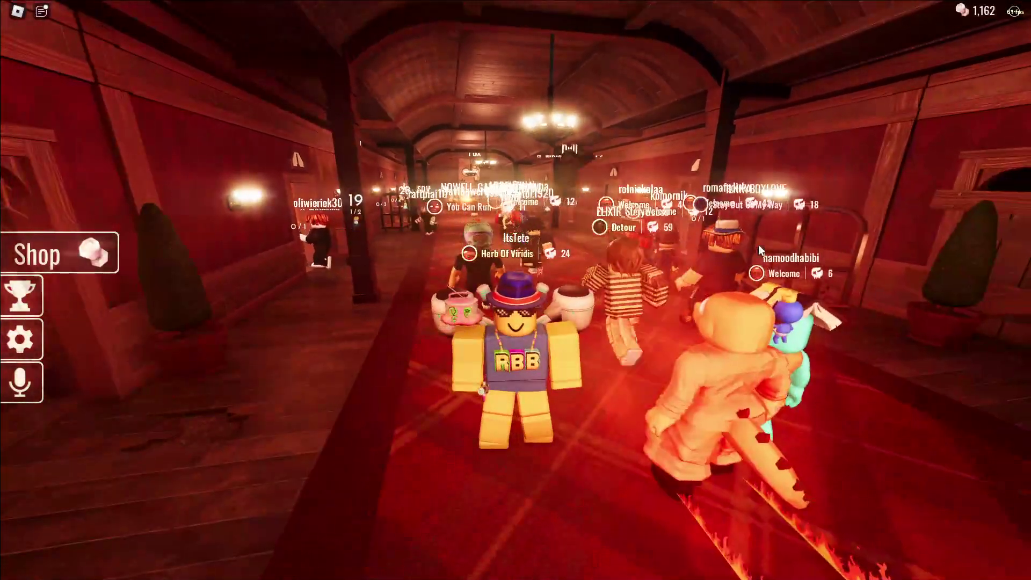
Switch the shader preset to Very Glossy and close the shader overlay
key("Home")
left_click(57, 26)
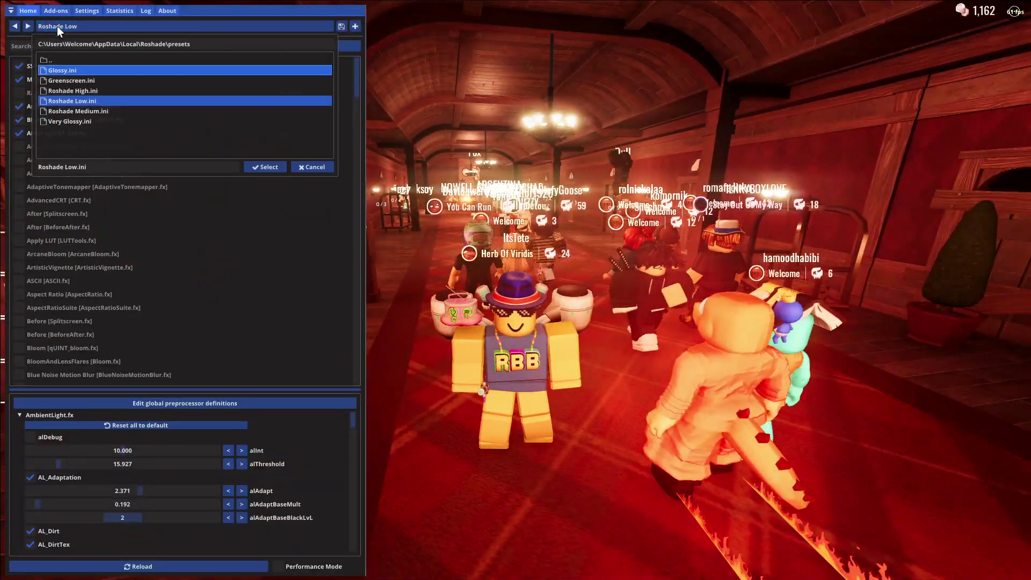
left_click(88, 122)
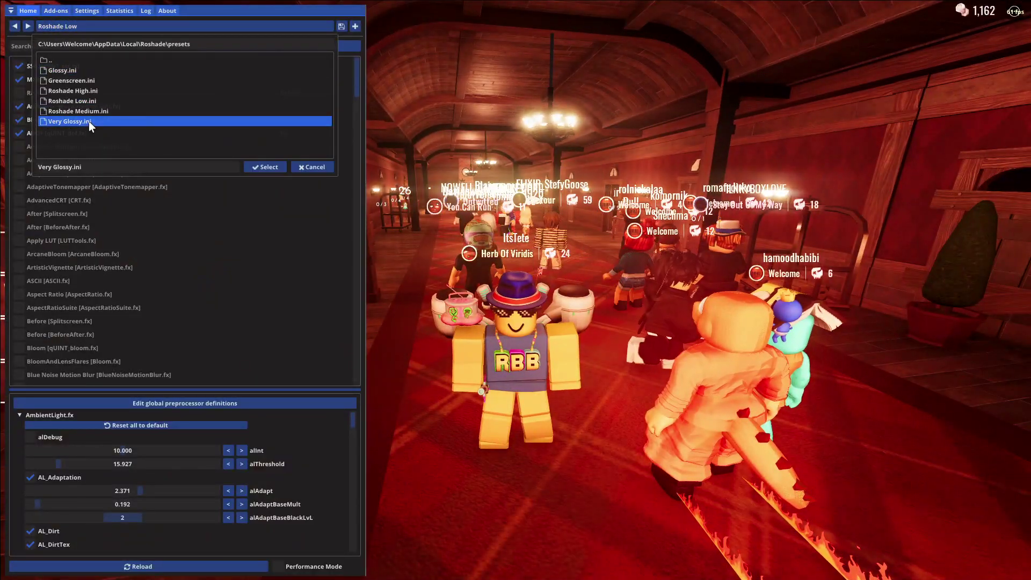
left_click(267, 166)
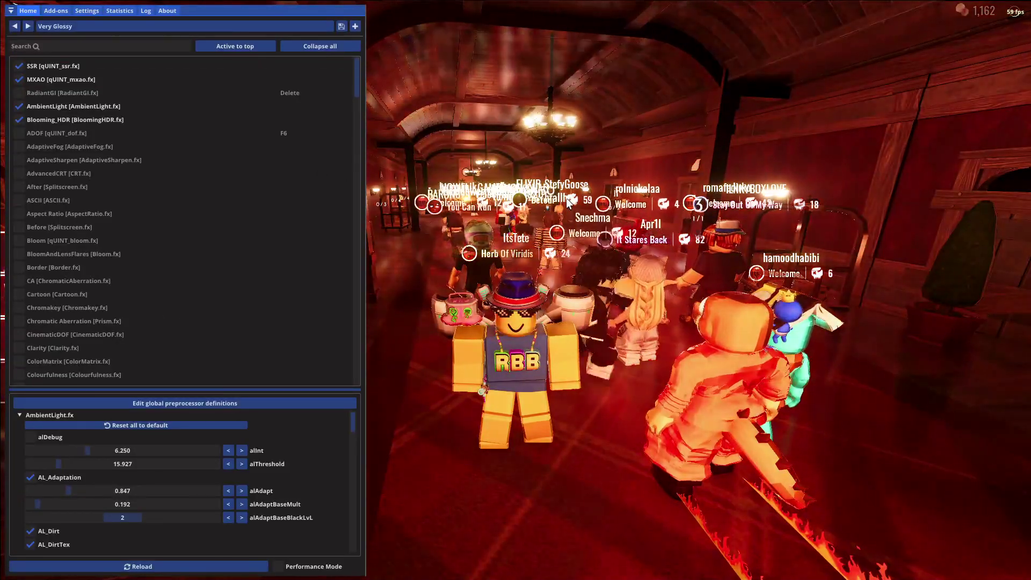
key("Home")
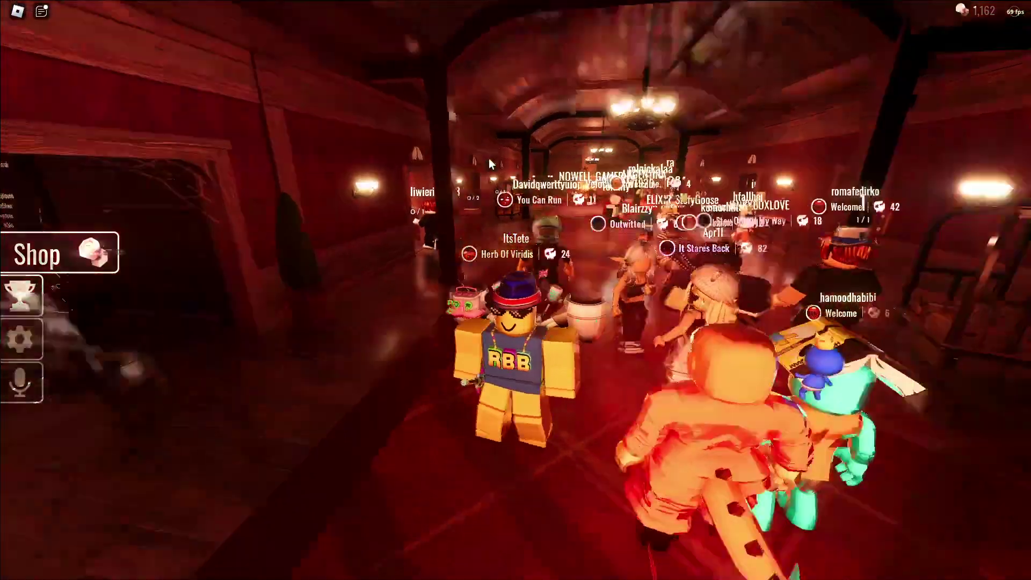
Walk through the hallway and view the shop window with the Very Glossy preset active
key("s")
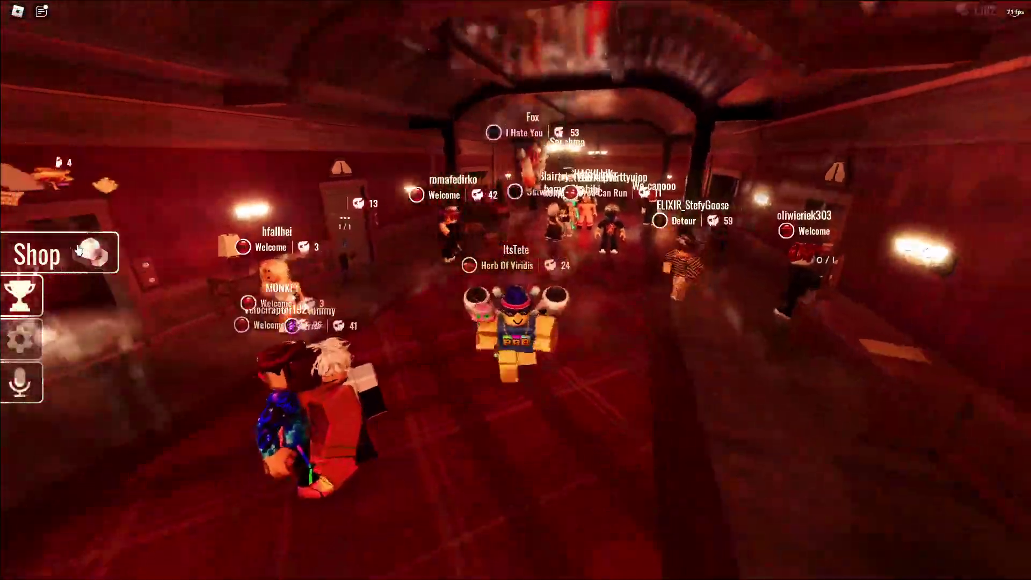
left_click(81, 252)
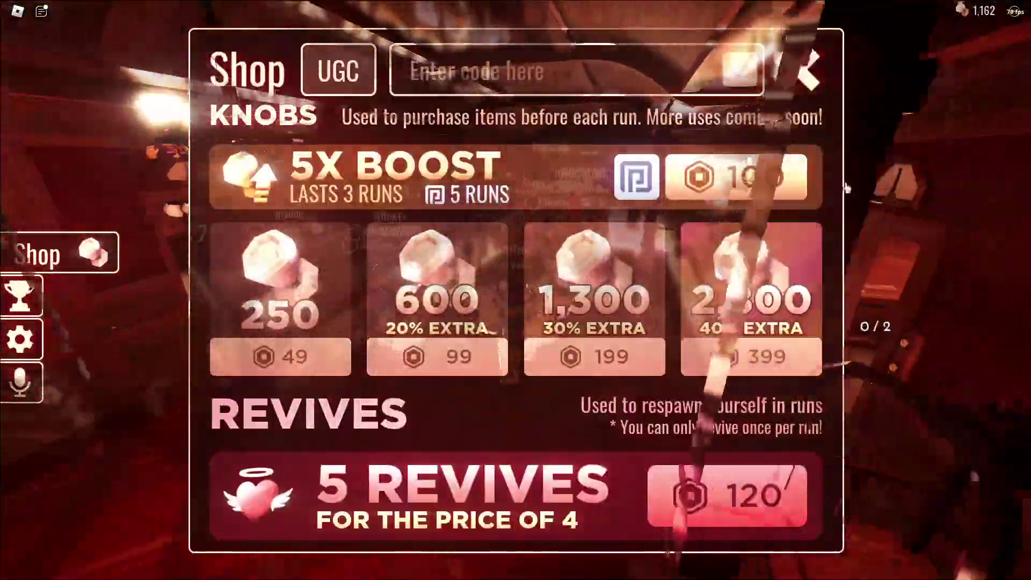
left_click(790, 75)
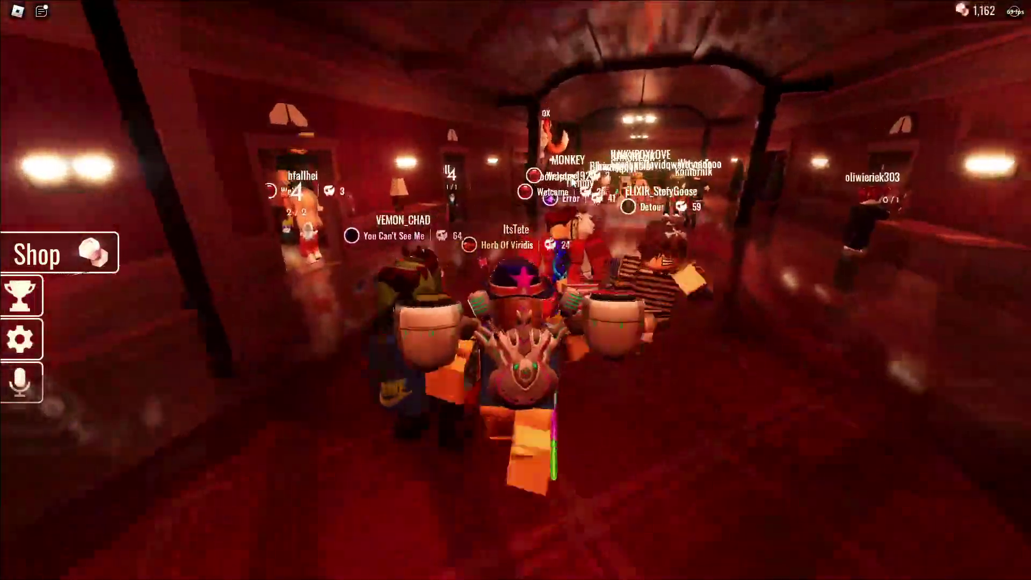
Walk into the dark leaderboard room and back out to examine the Very Glossy reflections
key("w")
key("s")
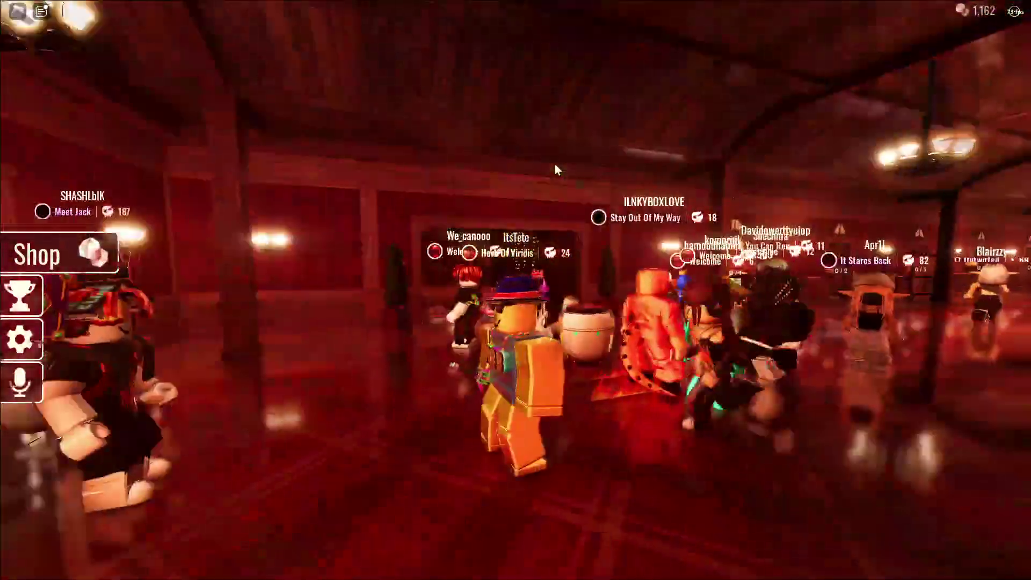
key("w")
key("w")
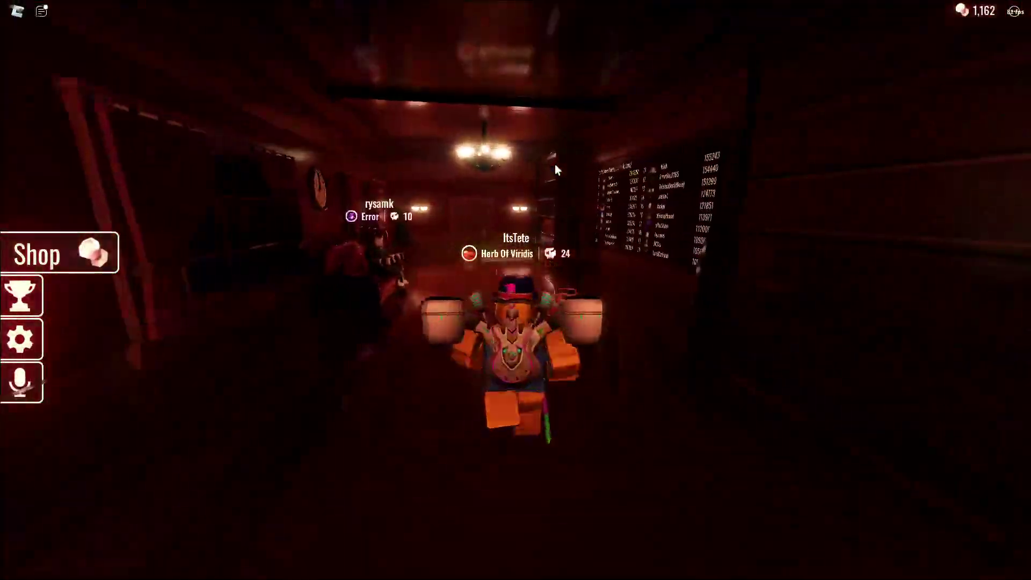
key("s")
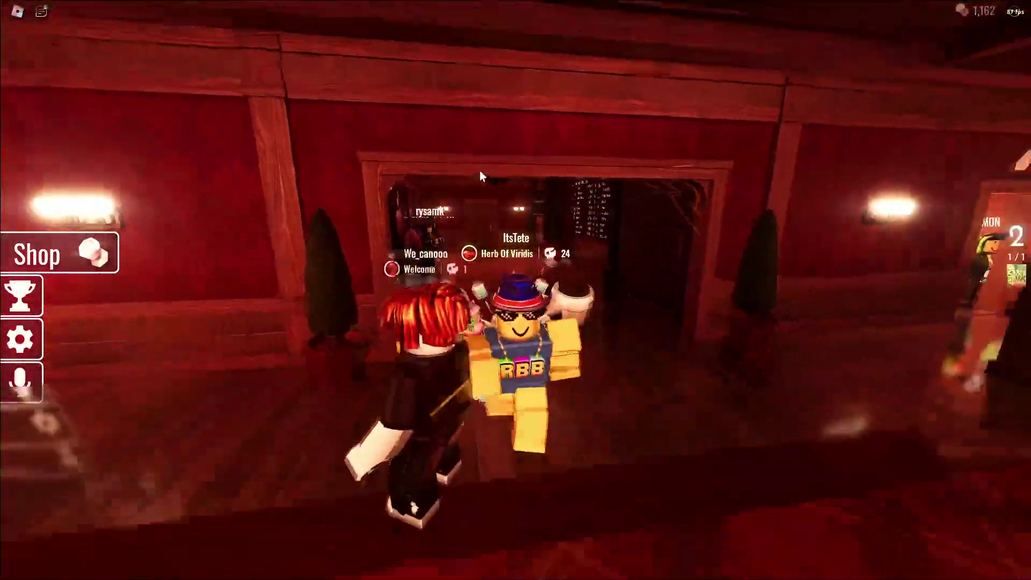
key("s")
Switch the shader preset to Roshade Low and walk over to the boarded-up wall by the red armchair with the overlay closed
key("Home")
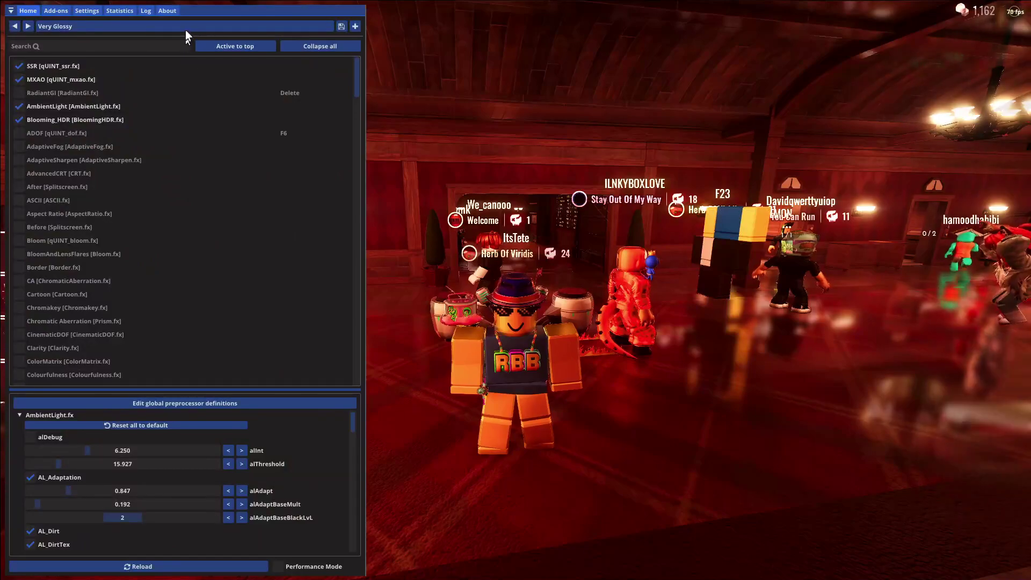
left_click(186, 26)
left_click(140, 100)
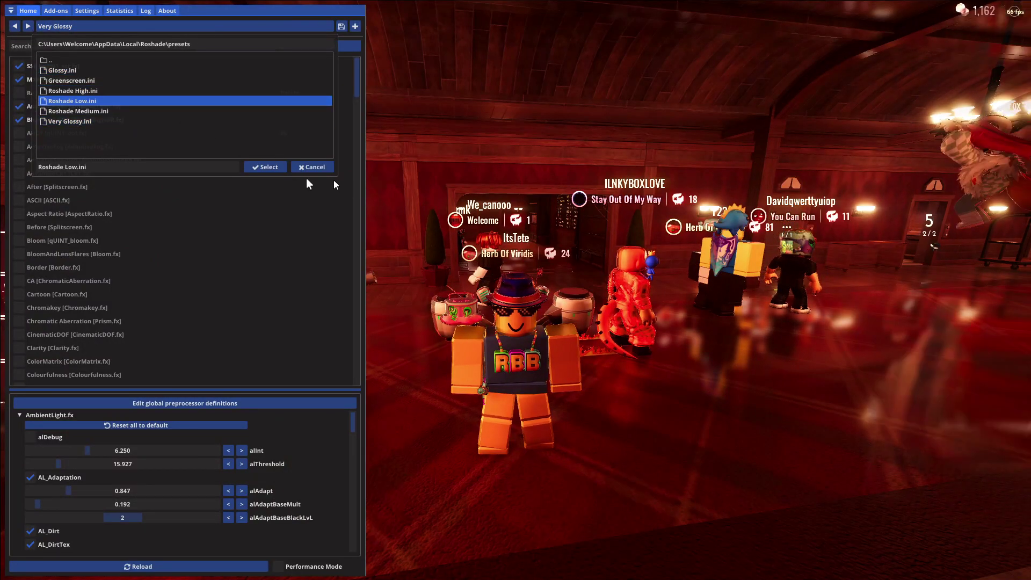
left_click(276, 166)
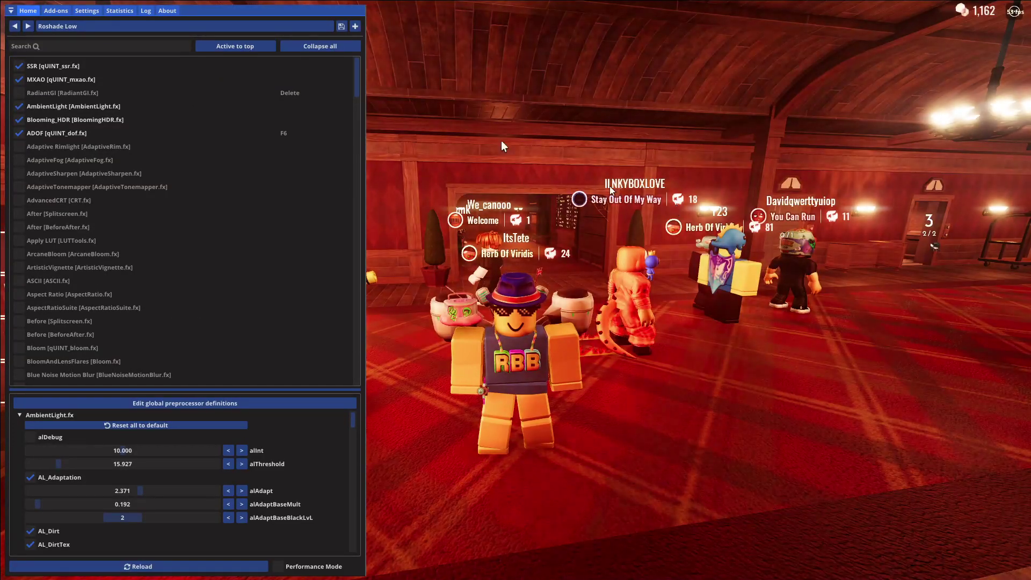
key("Home")
right_click(418, 102)
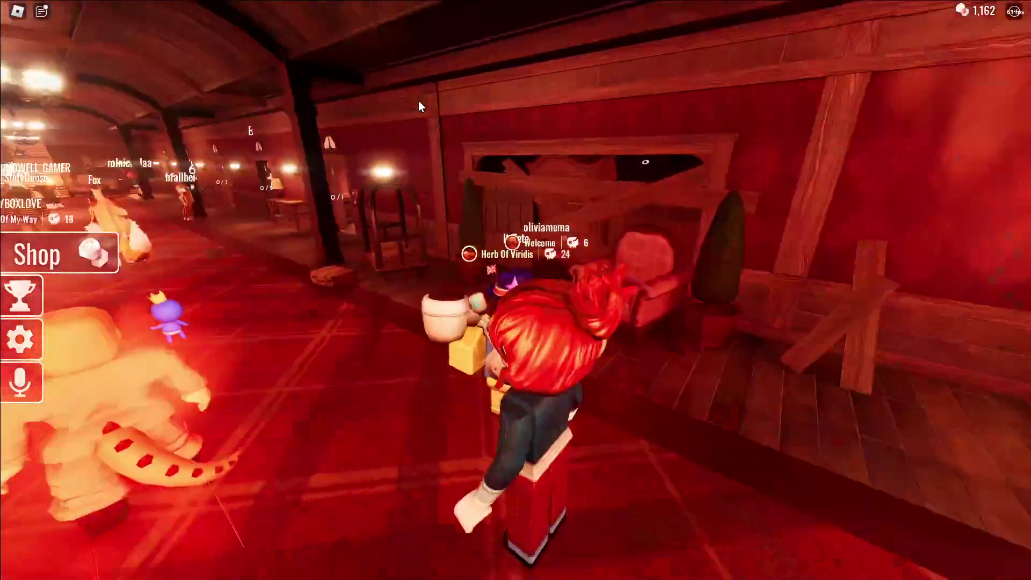
key("w")
Switch the shader preset to Roshade Medium and close the shader overlay to return to the lobby view
key("Home")
left_click(153, 26)
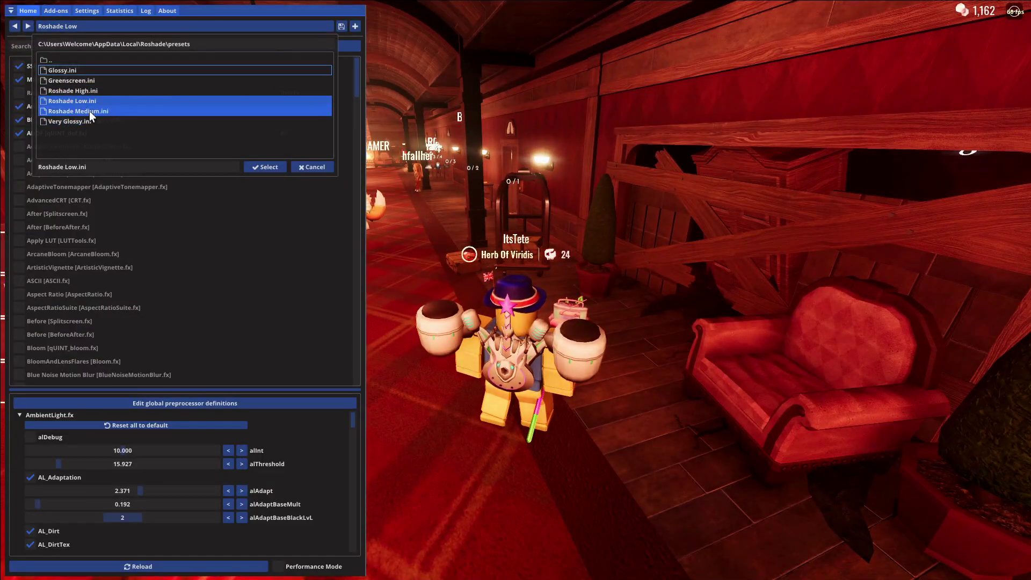
left_click(268, 167)
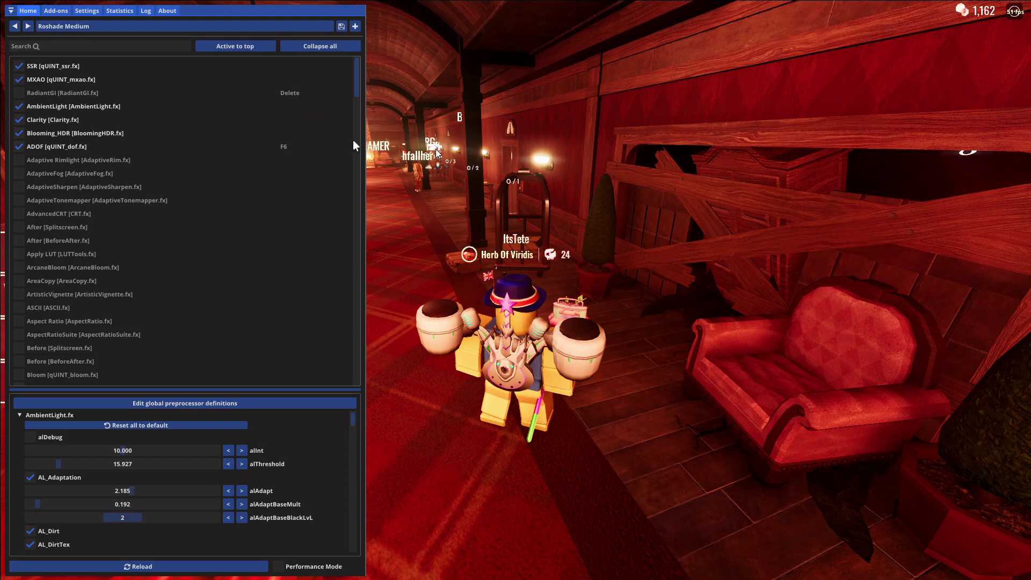
left_click(130, 27)
left_click(128, 109)
left_click(271, 166)
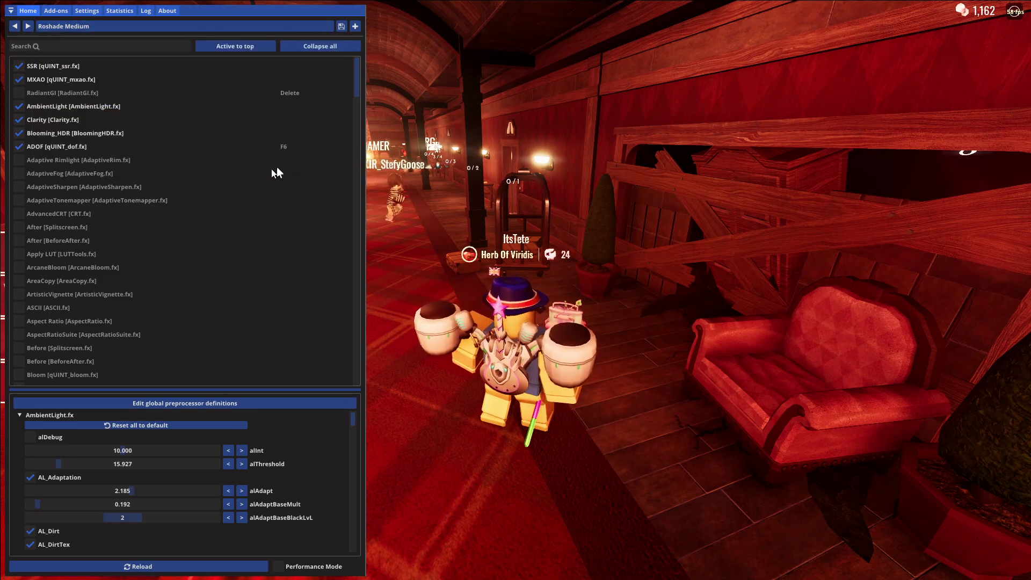
key("Home")
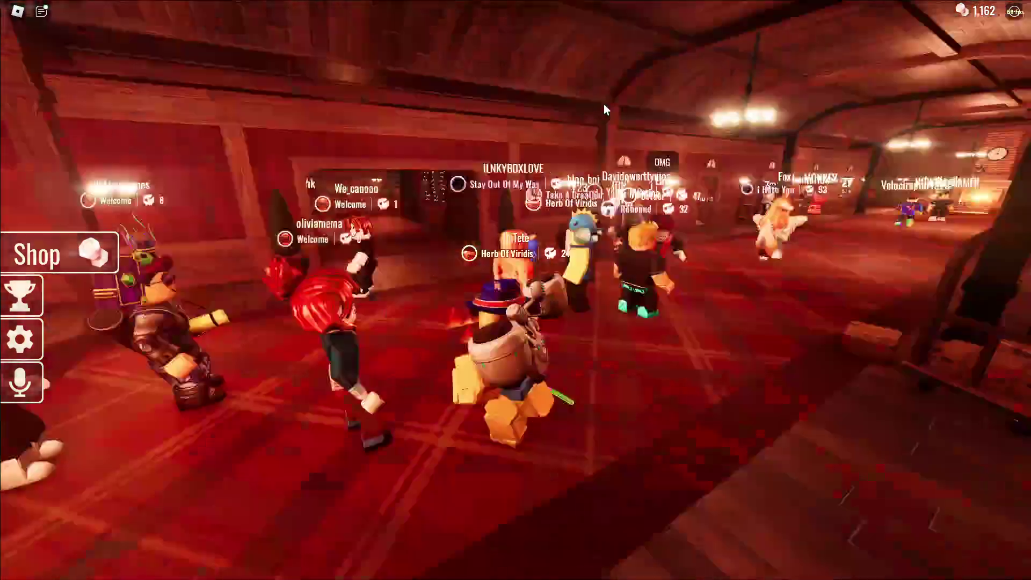